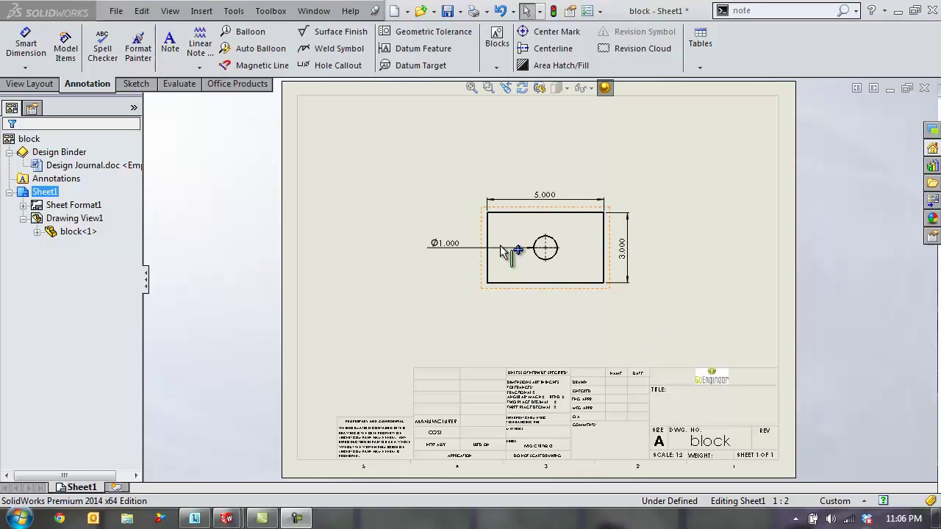
Open the block part from the drawing view and confirm its custom properties: Manufacturer BlockCo, Finish Machined, Cost $3.50
right_click(590, 252)
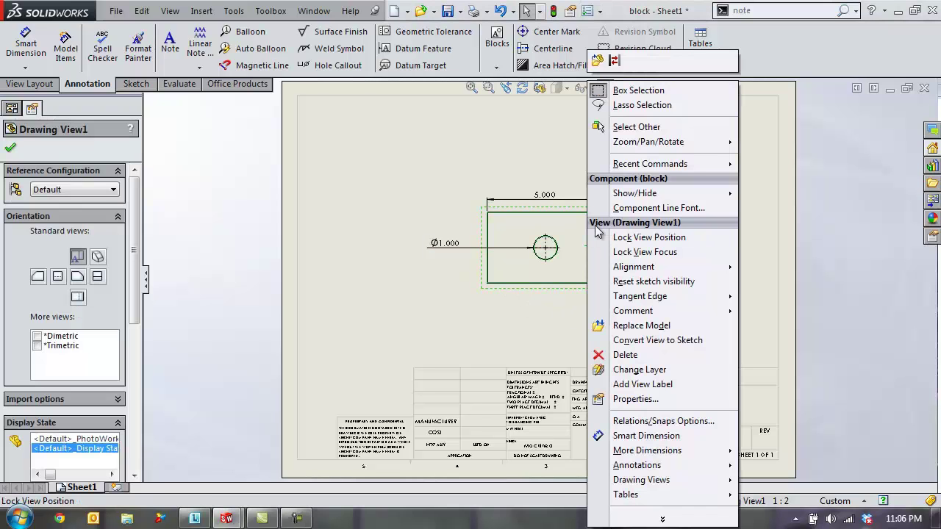
click(597, 60)
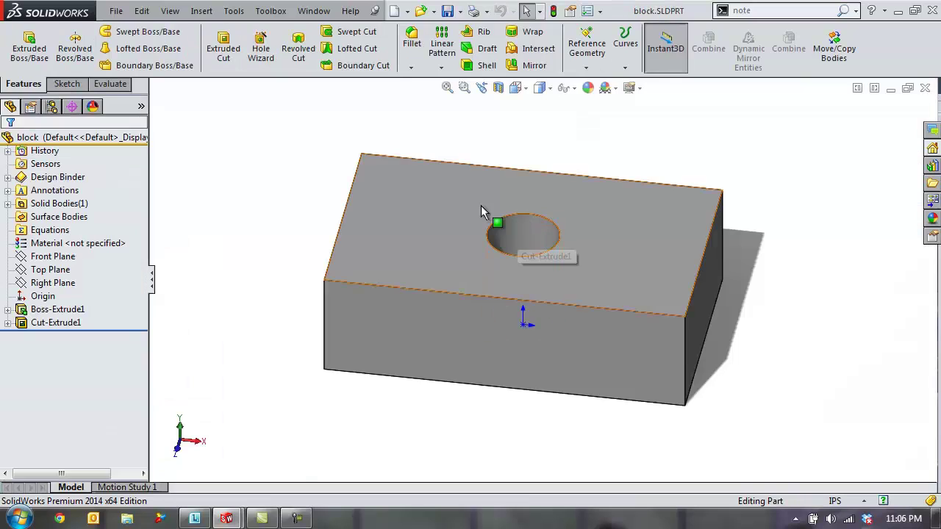
click(116, 11)
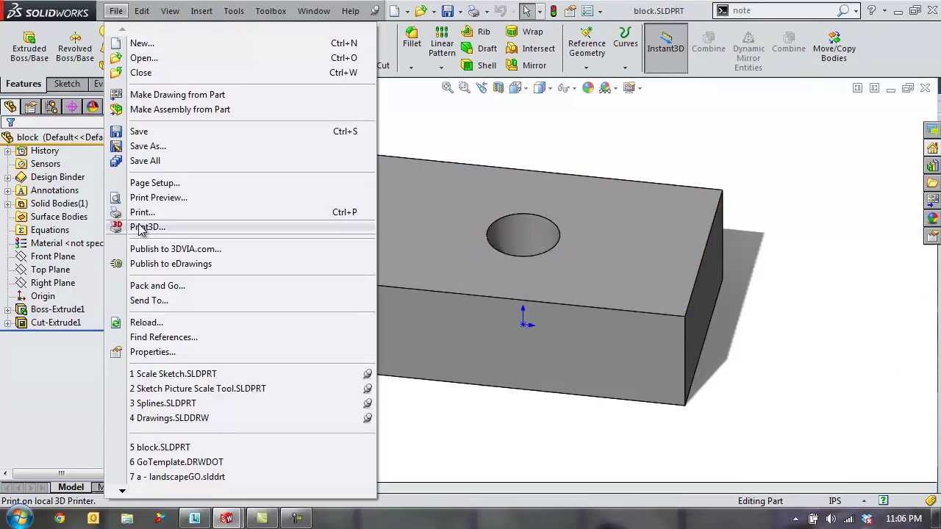
click(153, 352)
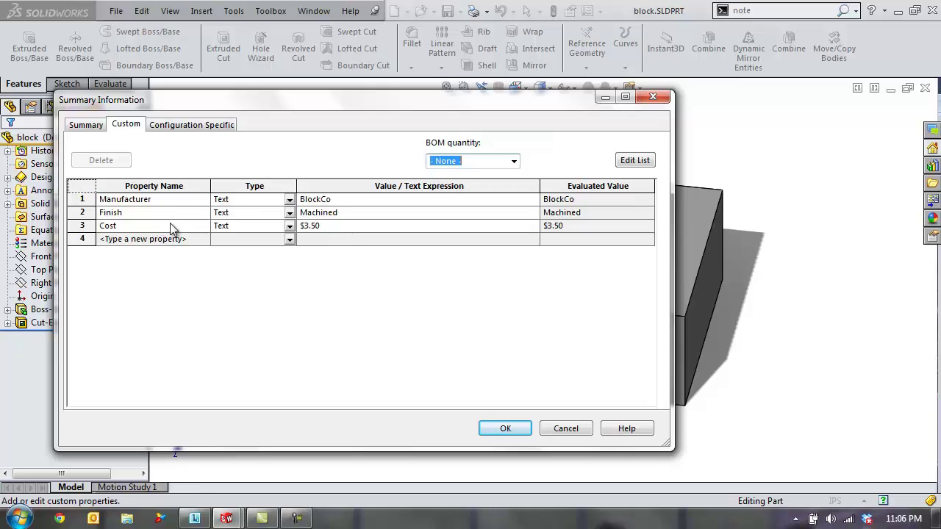
click(506, 429)
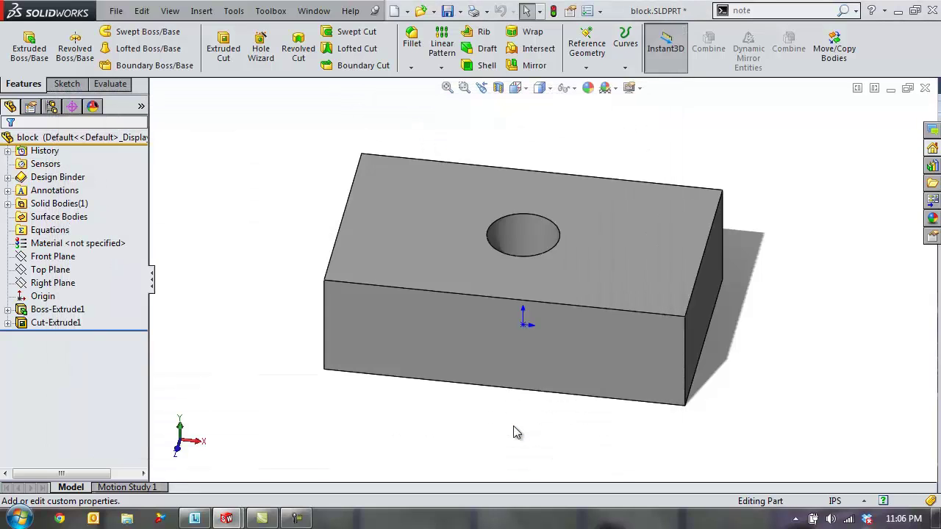
key(ctrl+Tab)
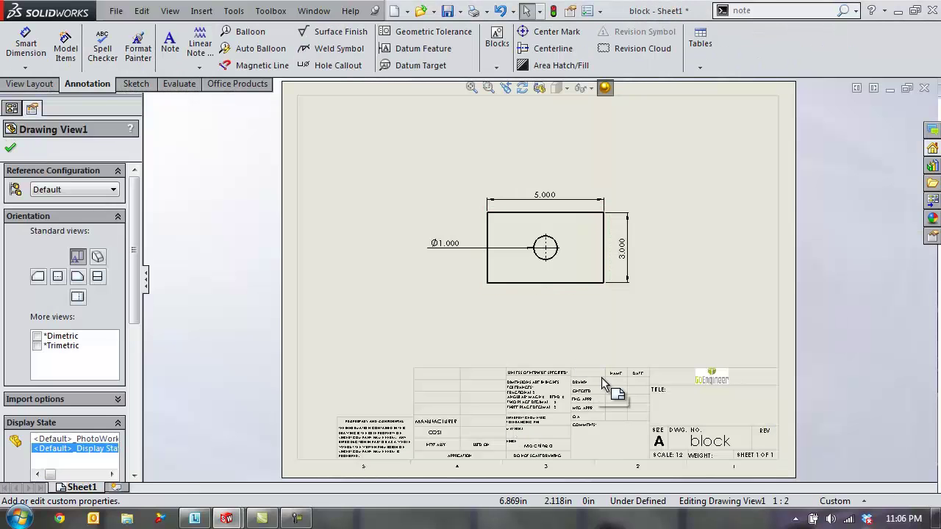
scroll(574, 397, down, 3)
scroll(570, 405, up, 2)
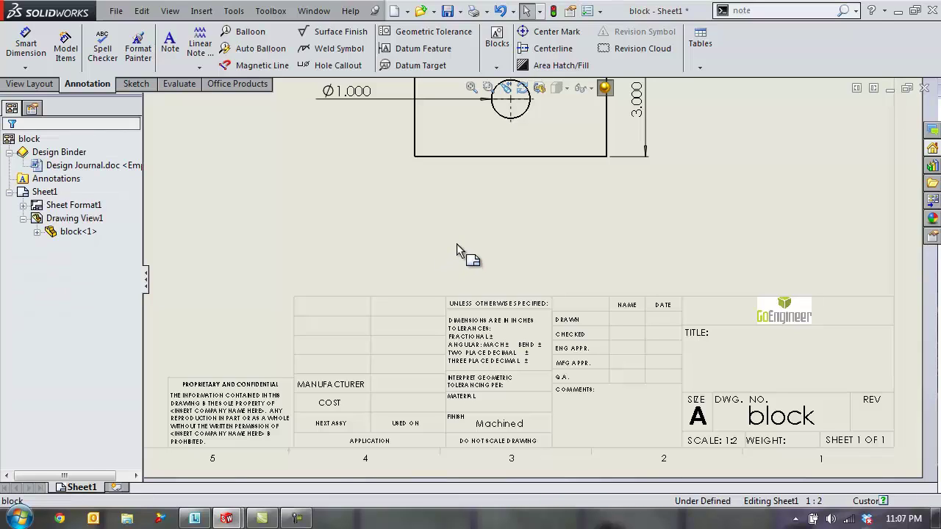
Switch the drawing to Edit Sheet Format and zoom in on the title block
right_click(458, 250)
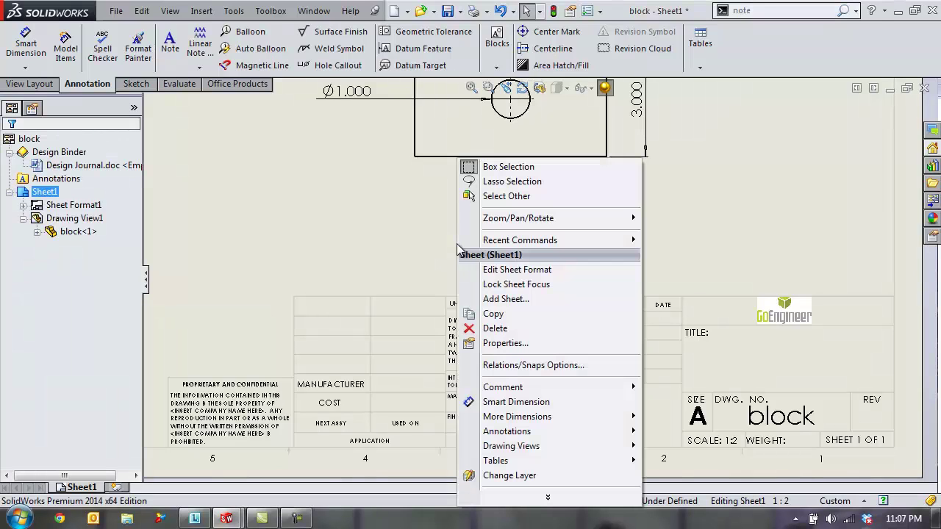
click(517, 270)
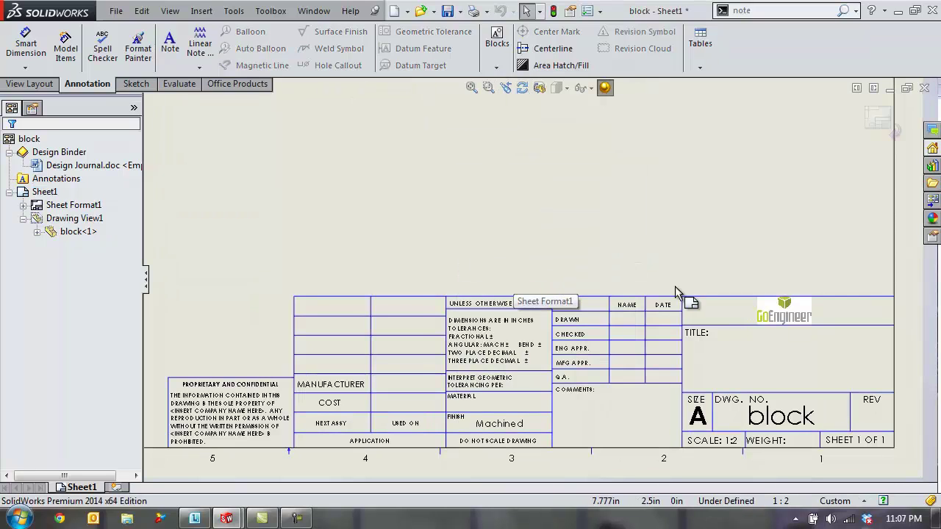
key(f)
key(z)
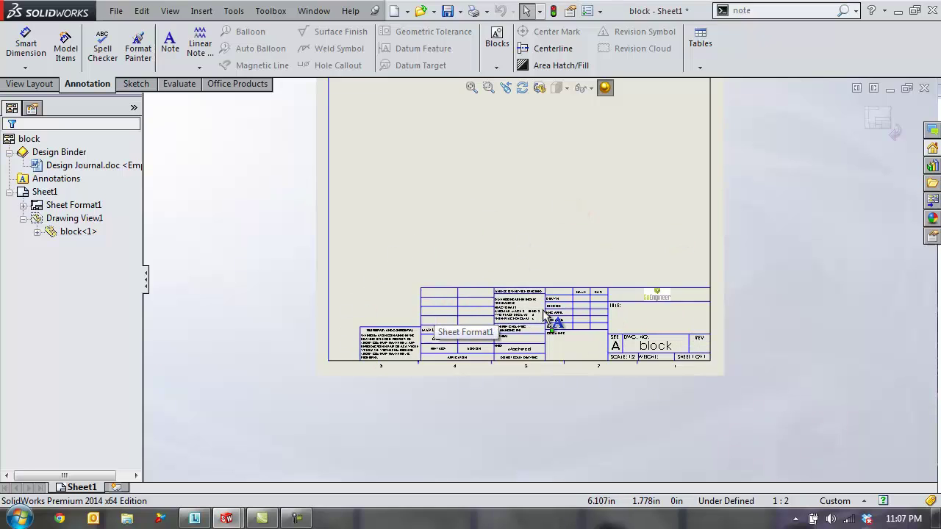
scroll(527, 315, down, 6)
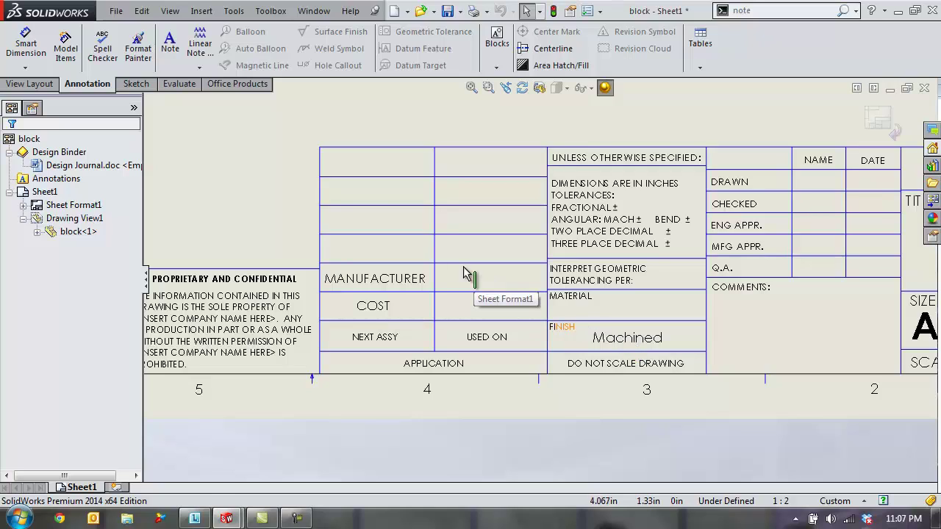
Place a note beside MANUFACTURER linked to the model-in-view Manufacturer property, displaying BlockCo
click(170, 50)
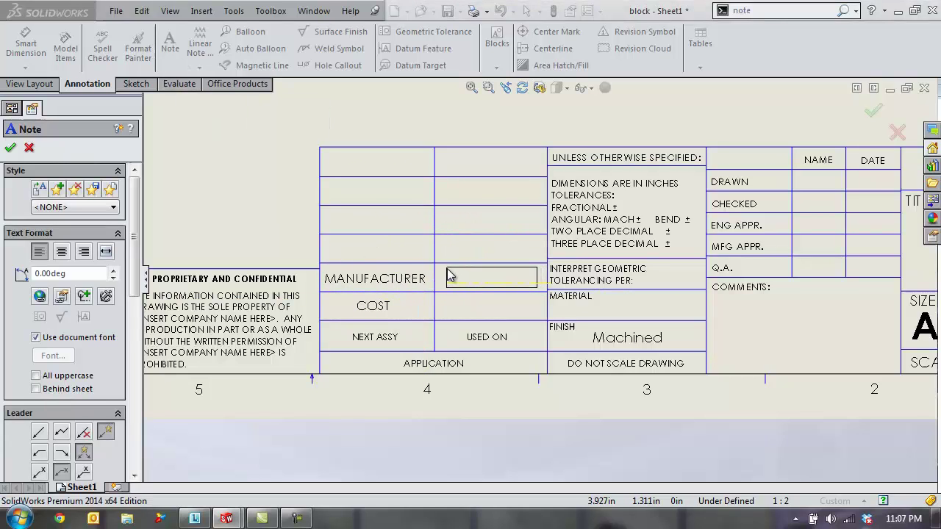
click(450, 275)
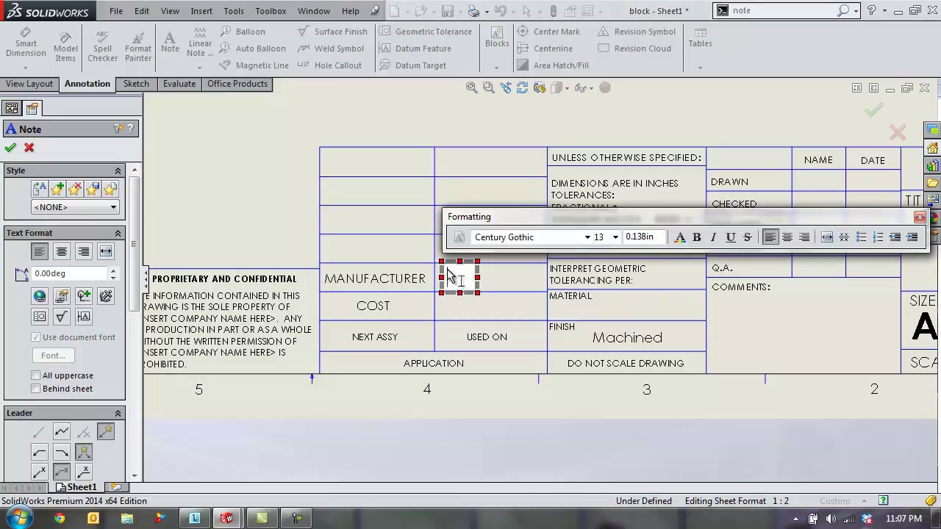
click(61, 297)
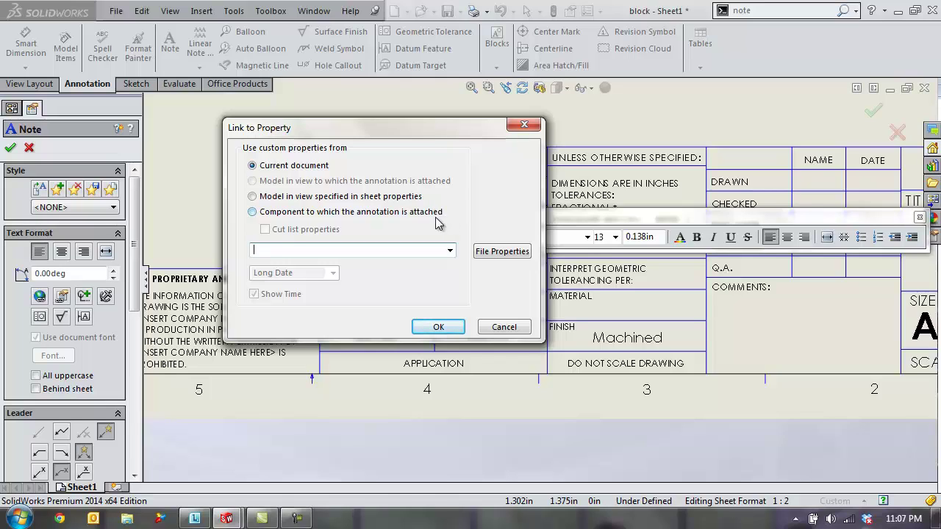
click(253, 197)
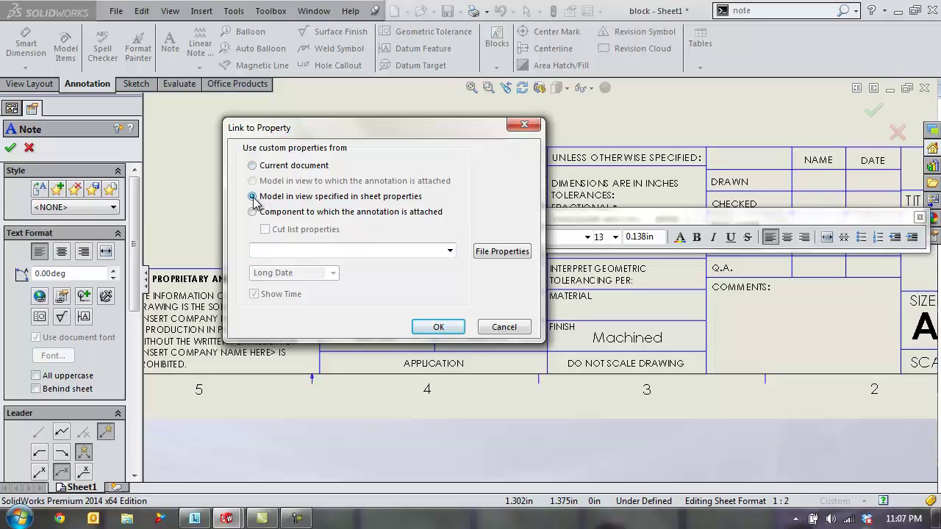
click(450, 252)
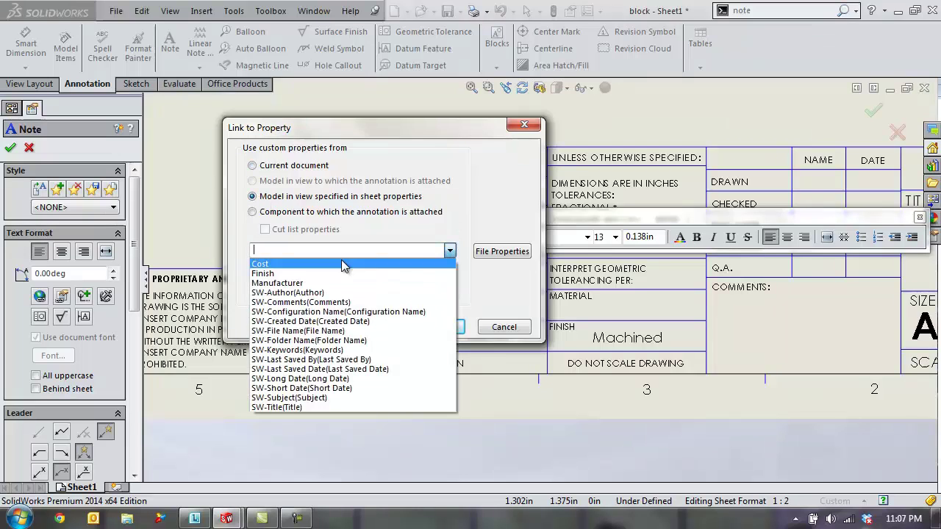
click(277, 283)
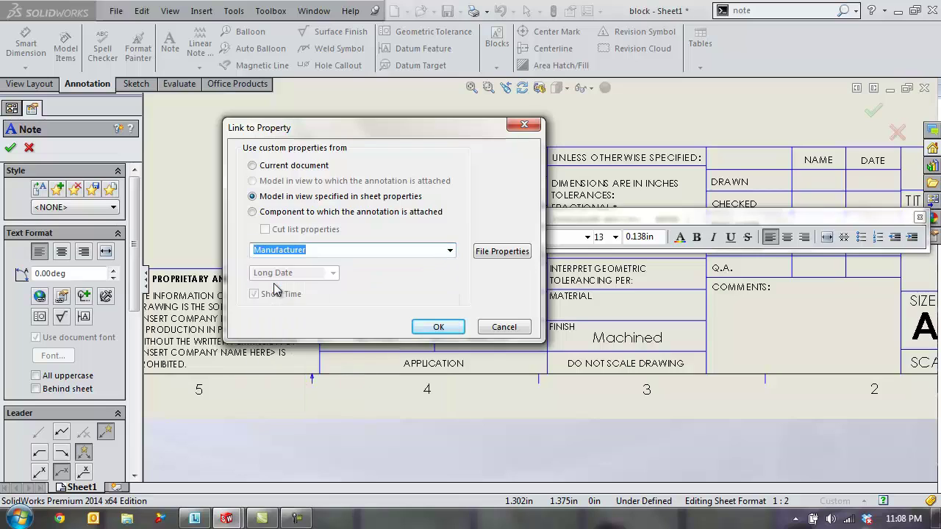
click(434, 327)
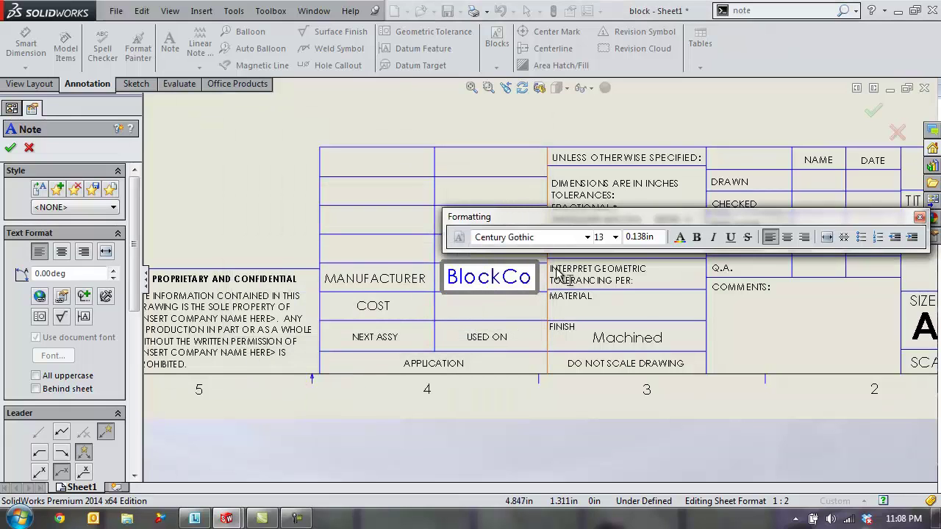
click(631, 114)
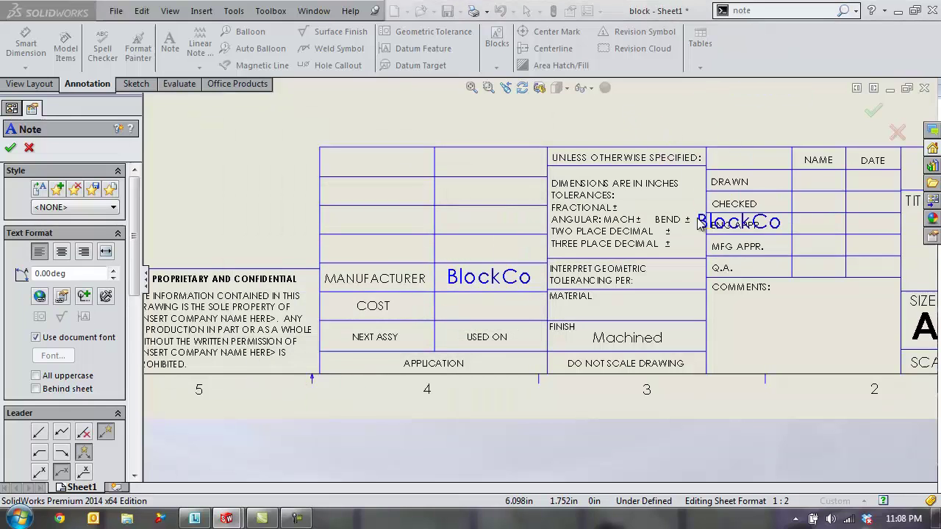
key(Escape)
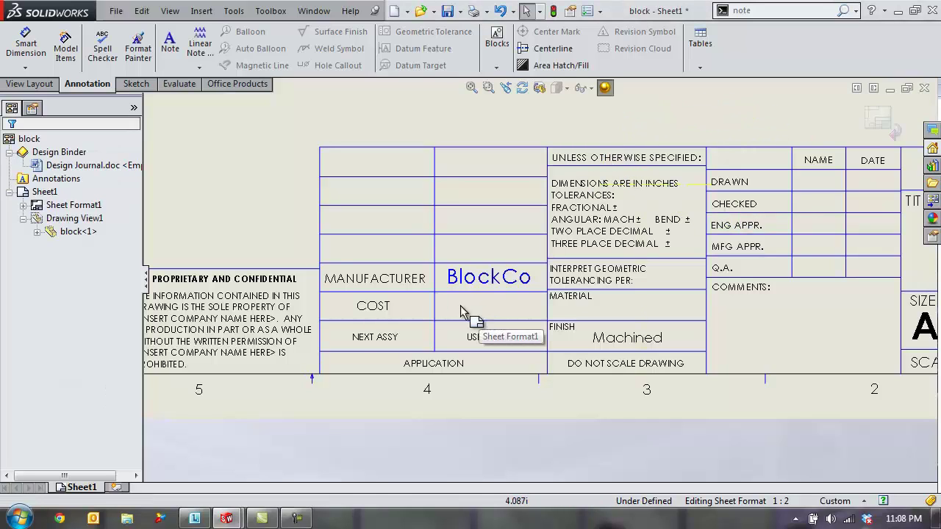
Place a note linked to the model's Cost property ($3.50) in the COST cell and centre it
click(170, 42)
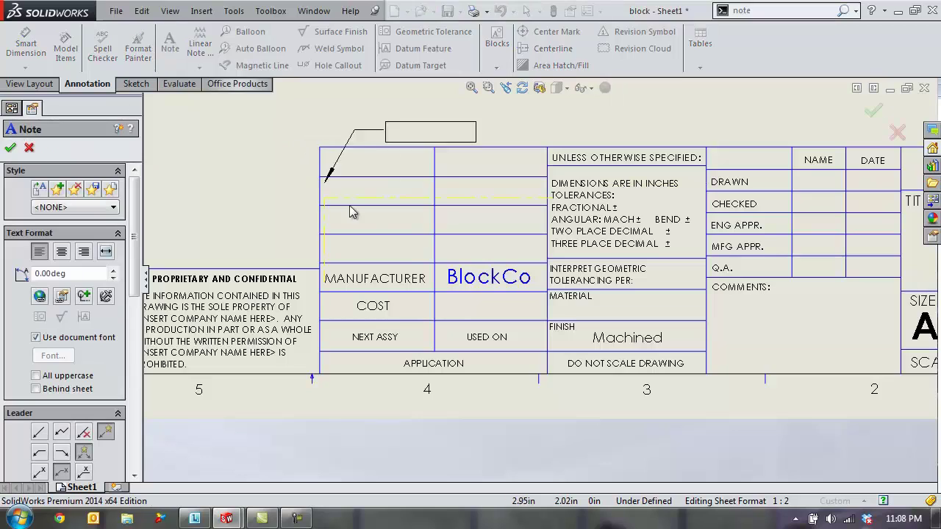
click(451, 307)
click(61, 297)
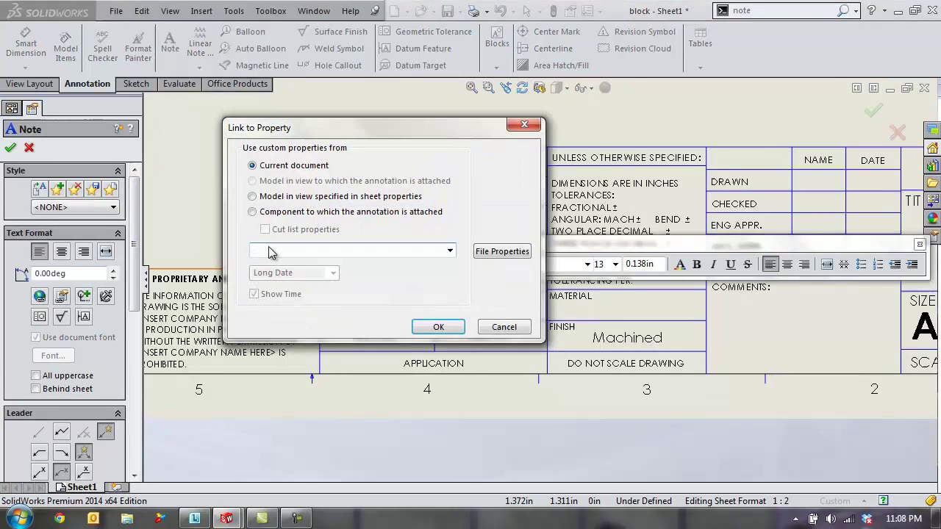
click(253, 197)
click(449, 251)
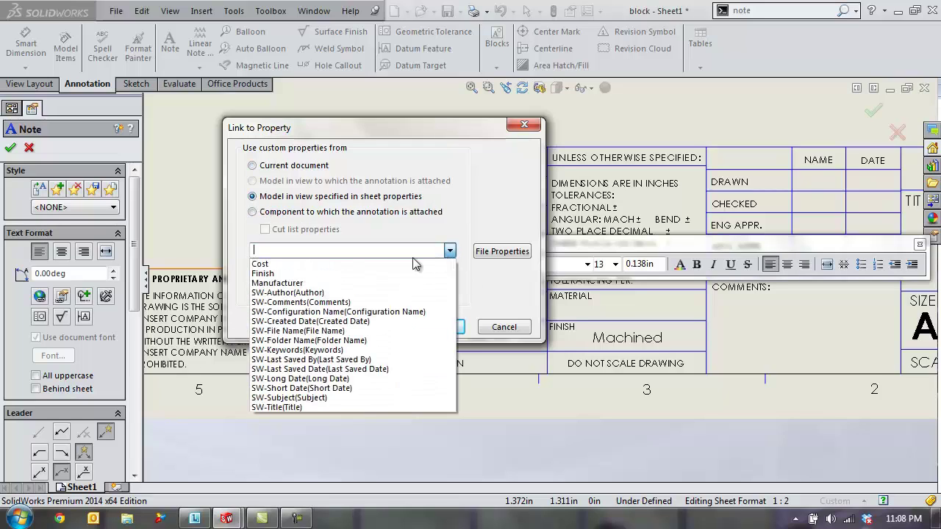
click(265, 265)
click(436, 326)
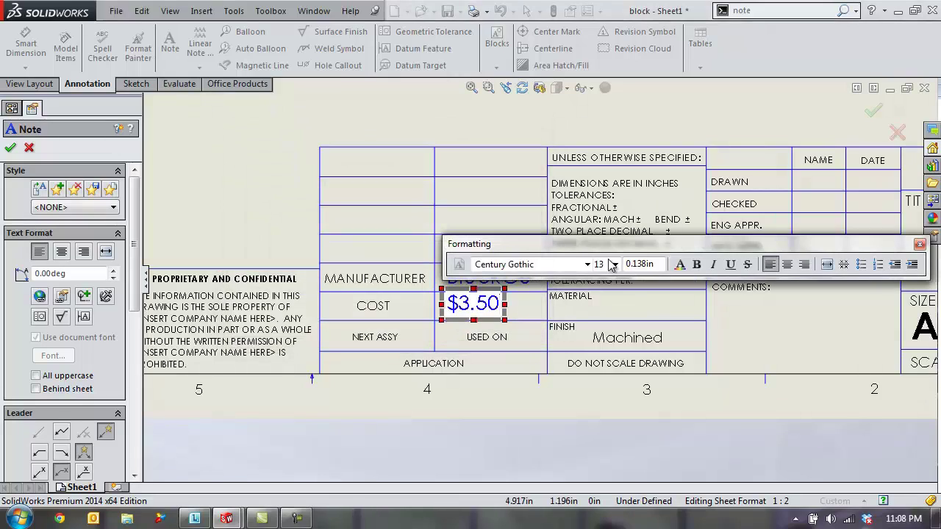
click(656, 131)
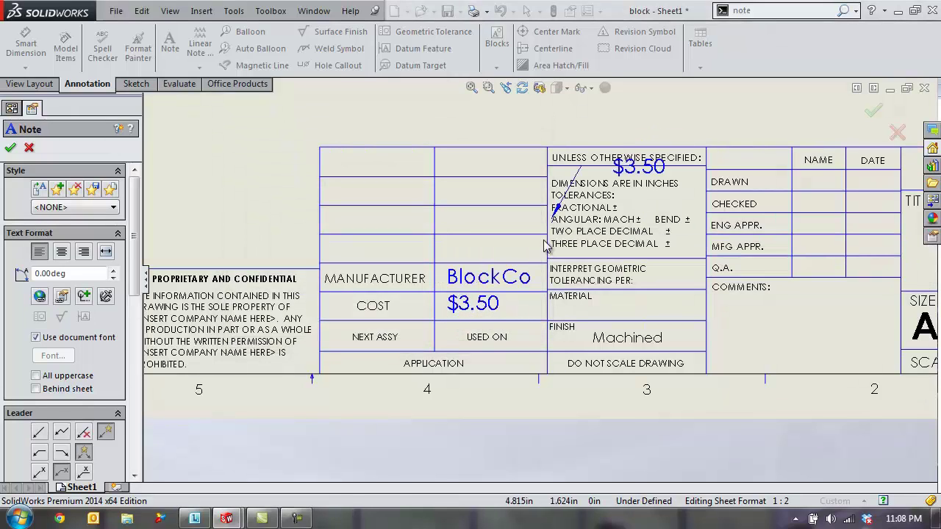
key(Escape)
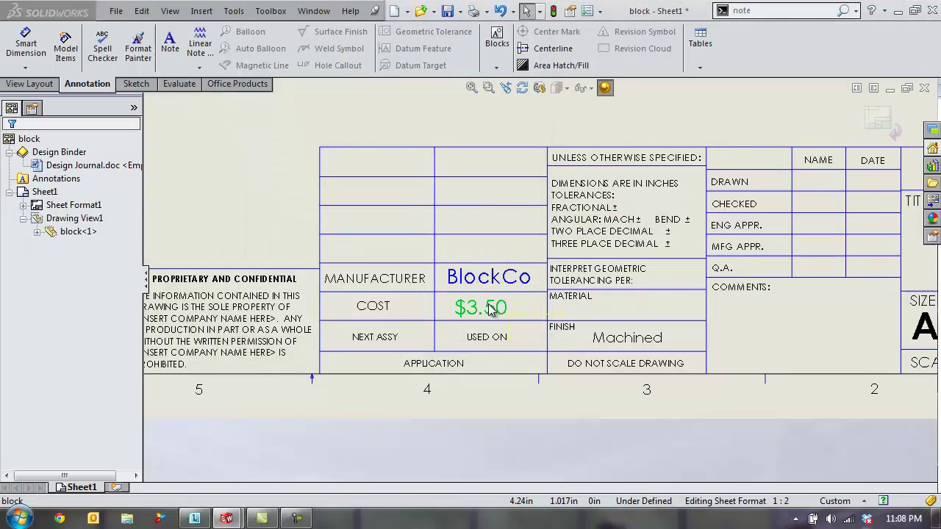
mouse_move(487, 309)
mouse_down()
mouse_move(500, 296)
mouse_move(504, 307)
mouse_up()
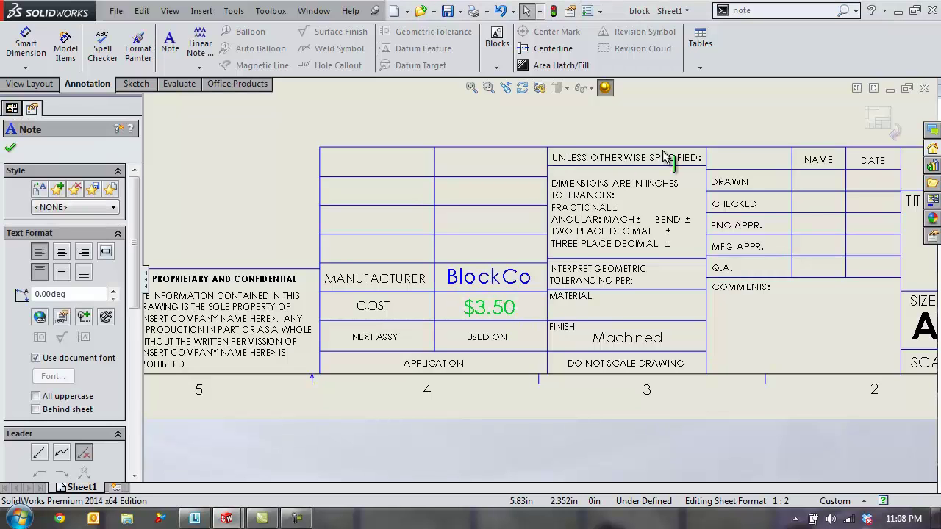
Exit and re-enter Edit Sheet Format, then bring up the sheet format's shortcut menu
click(871, 117)
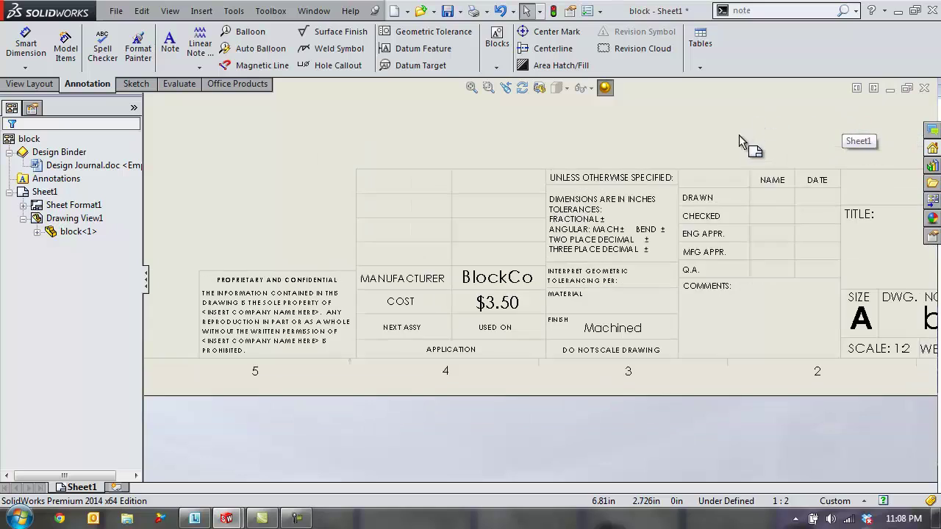
scroll(705, 150, up, 5)
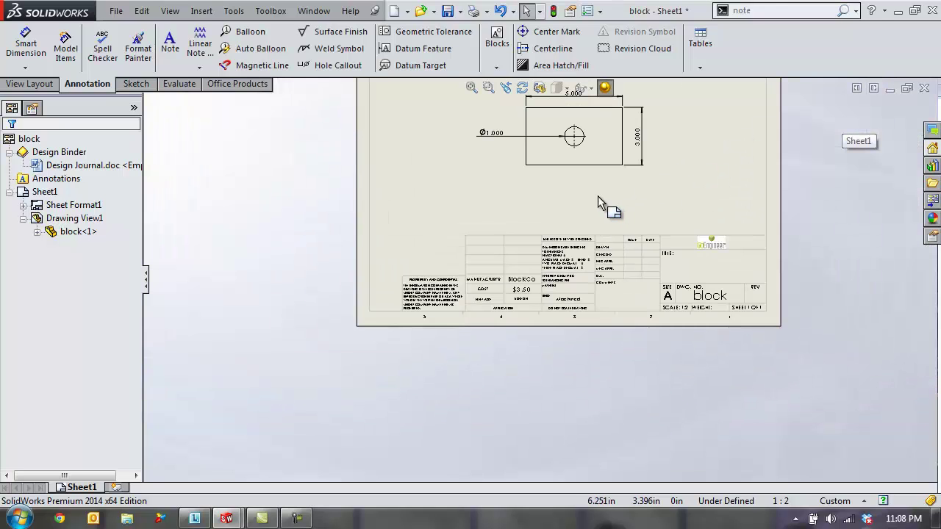
right_click(598, 195)
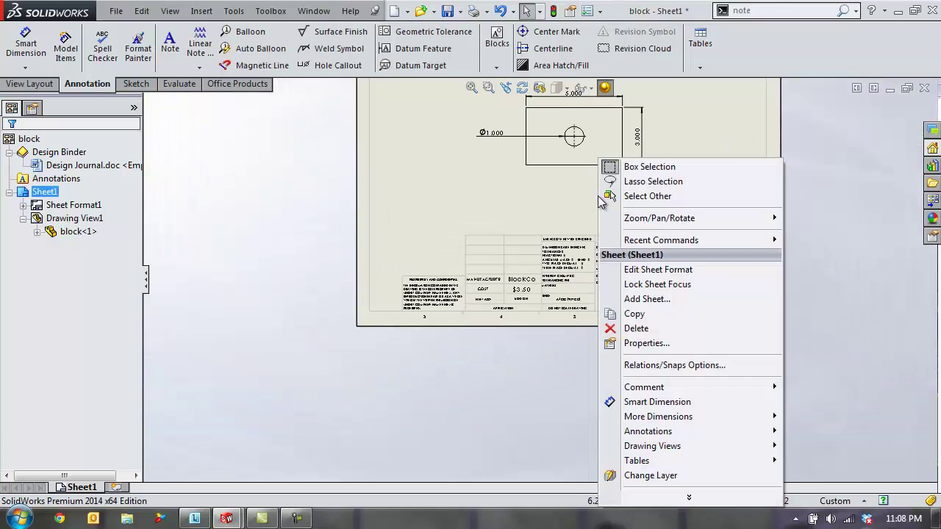
click(655, 270)
scroll(488, 311, down, 4)
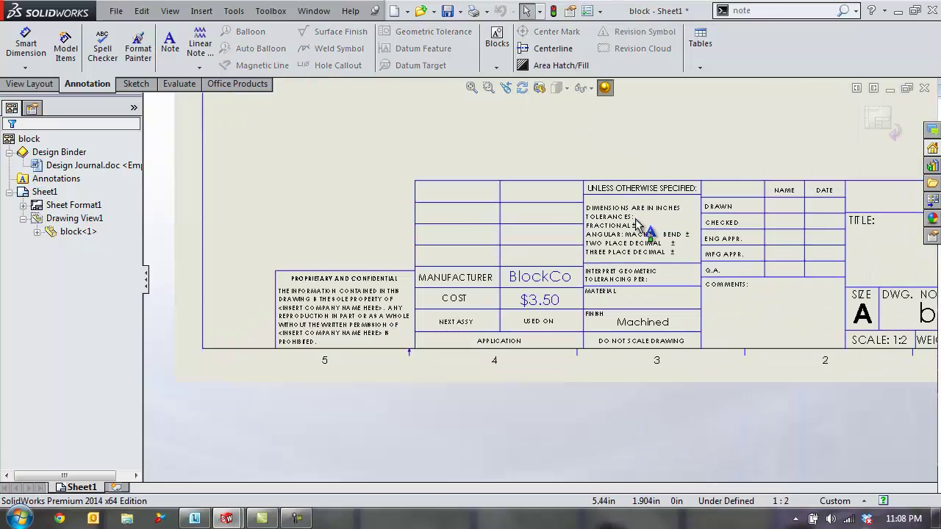
right_click(651, 145)
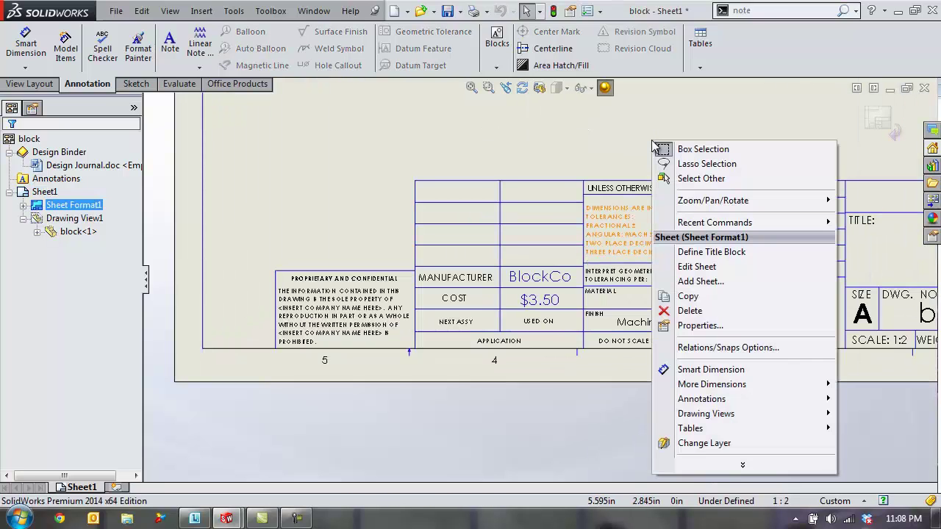
Start Define Title Block and drag the boundary's top-left corner to enclose the title block table
click(707, 252)
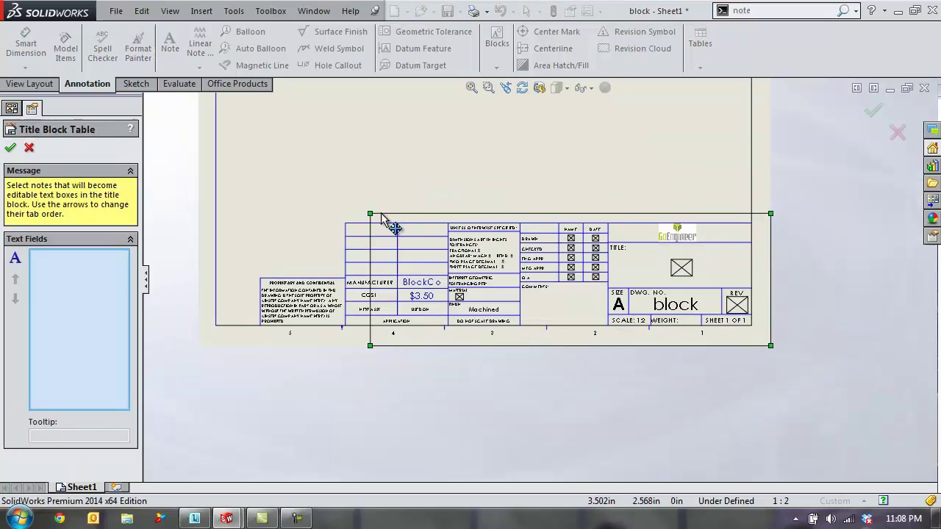
drag(370, 213, 343, 223)
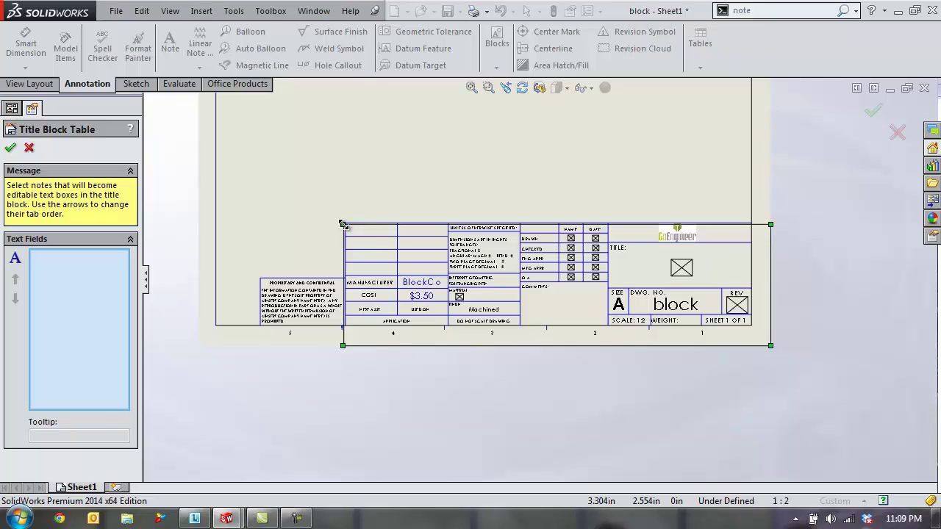
mouse_move(344, 224)
mouse_down()
mouse_move(431, 255)
mouse_move(345, 223)
mouse_up()
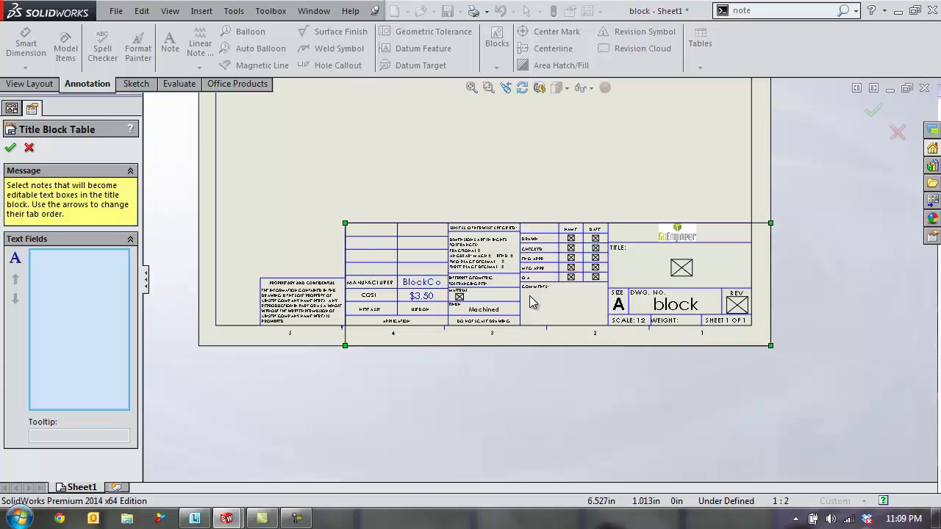
scroll(478, 312, down, 2)
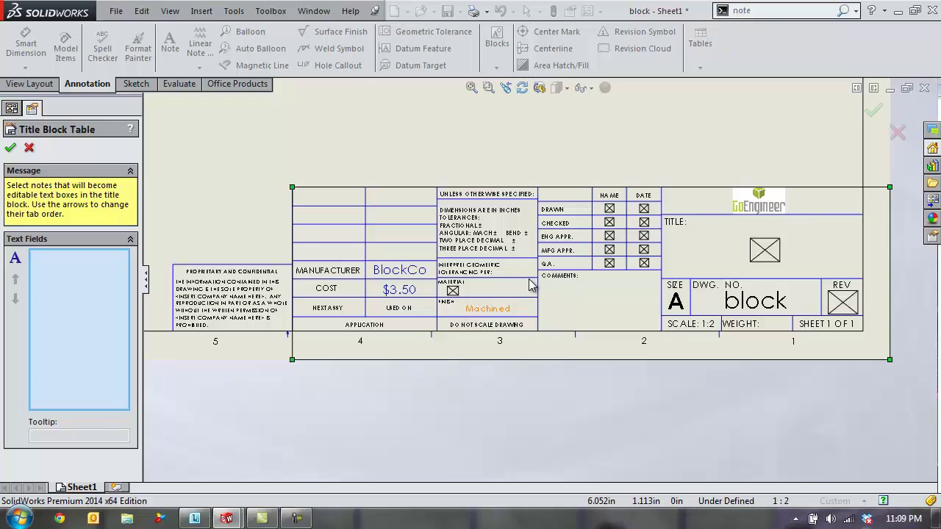
Make the BlockCo, $3.50, Machined, Drawn and Checked notes editable title block fields and accept
click(399, 272)
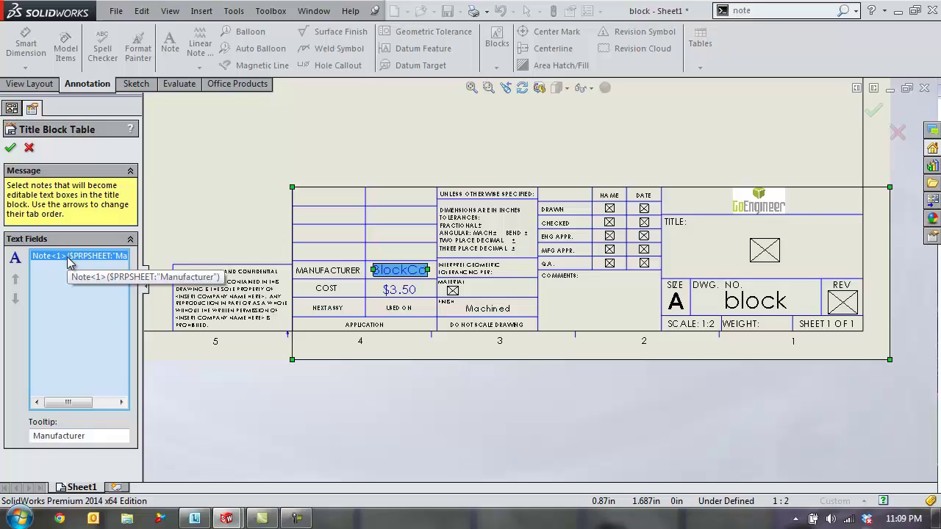
click(400, 291)
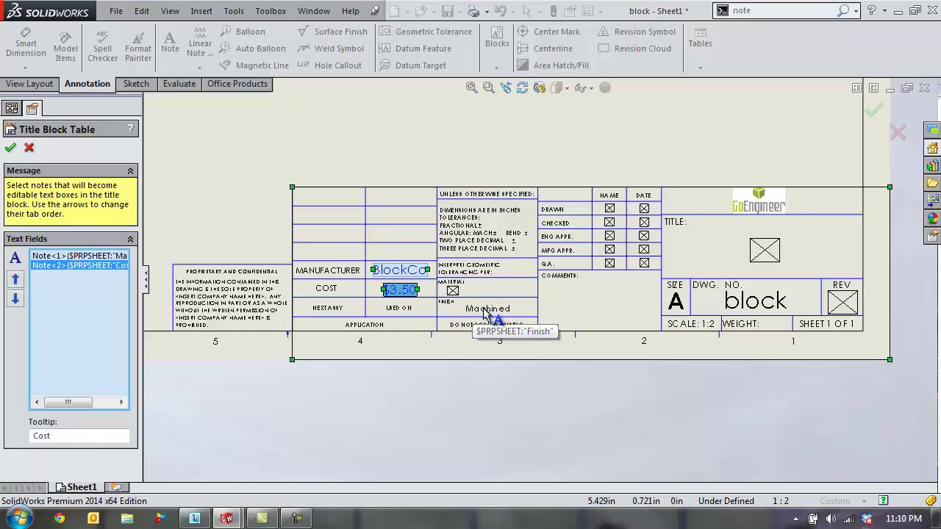
click(486, 310)
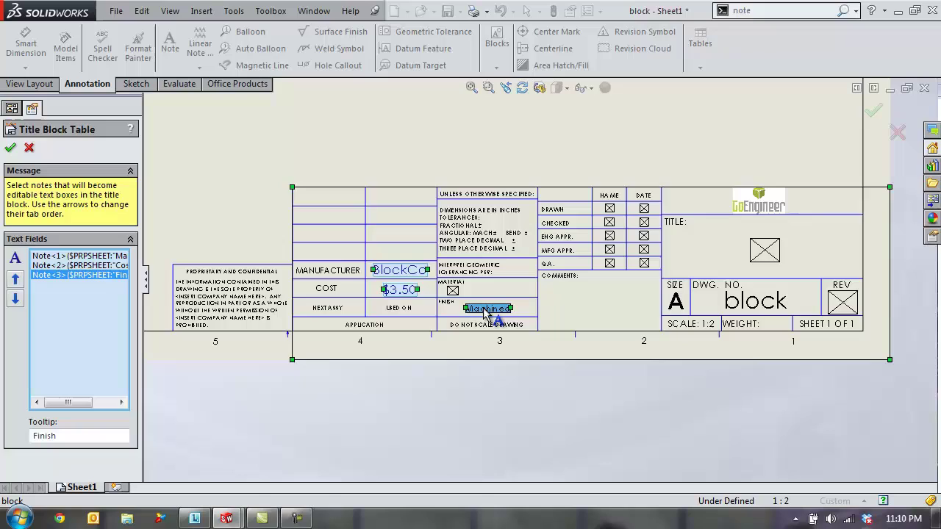
click(610, 210)
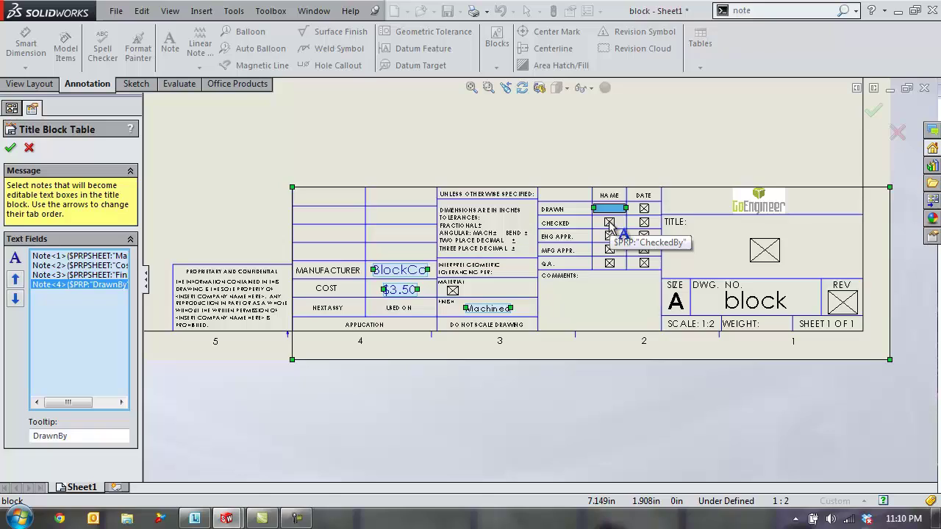
click(611, 223)
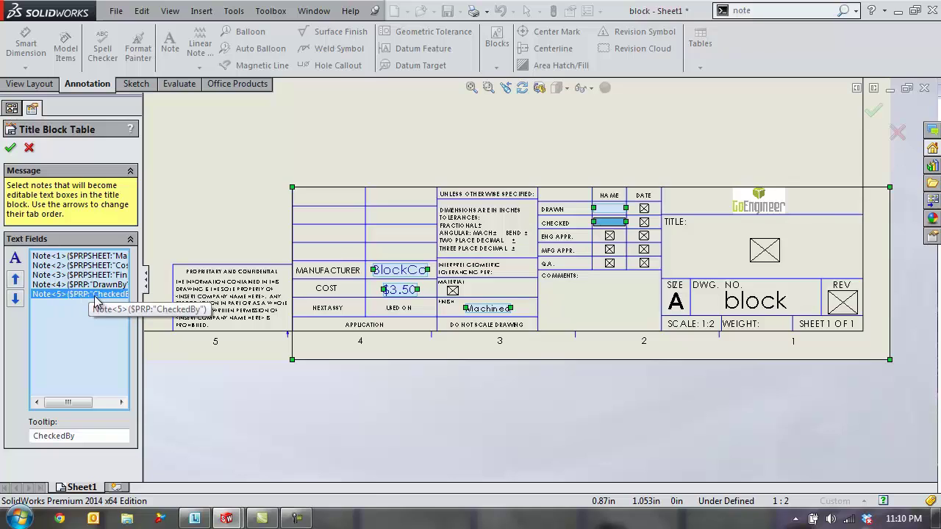
click(11, 150)
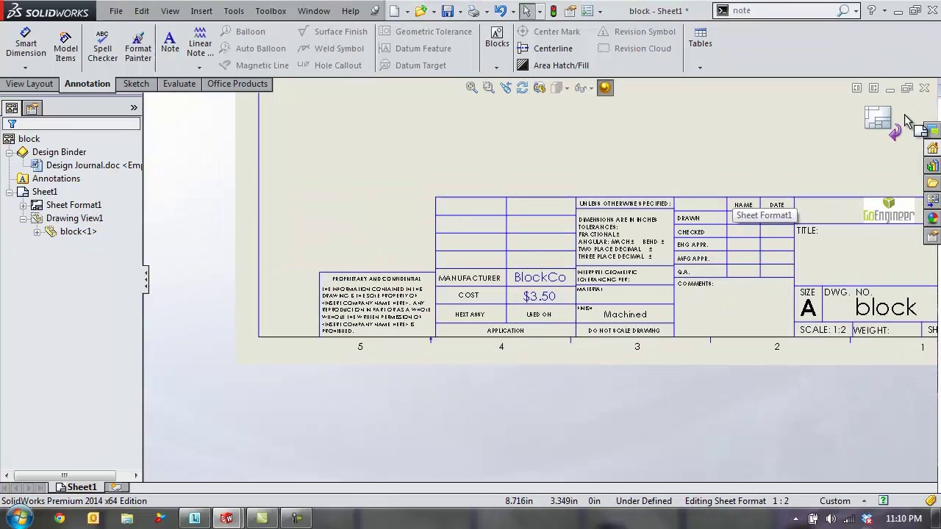
Leave sheet format editing and select the title block on the drawing sheet
click(882, 121)
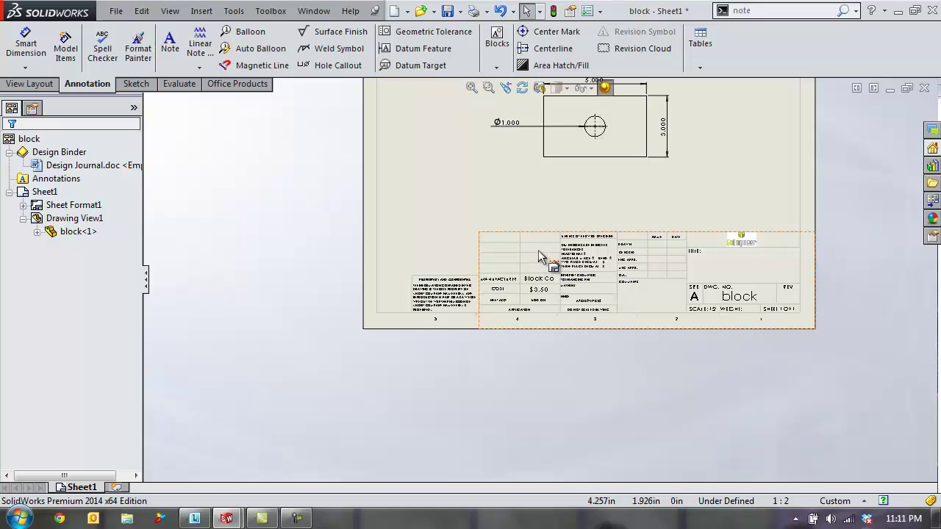
click(539, 256)
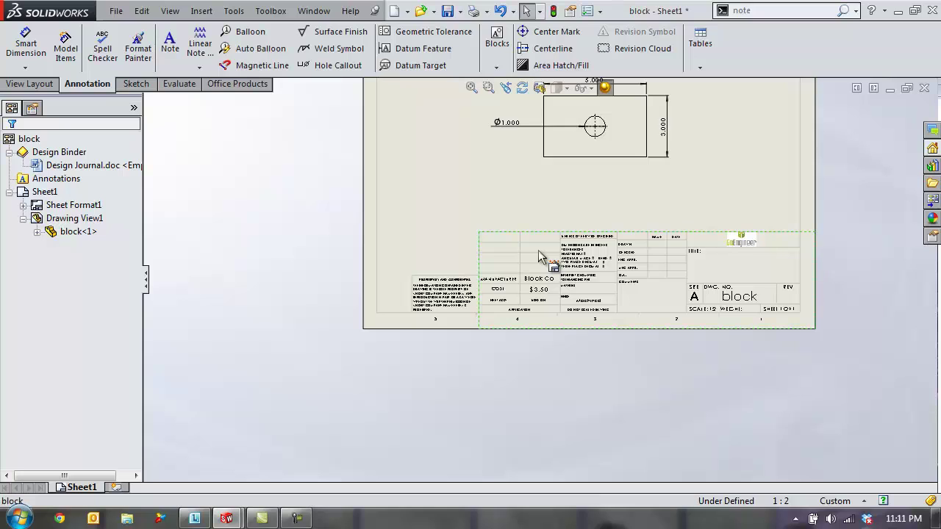
Open the title block data entry and change the Cost from $3.50 to $3.00
double_click(539, 257)
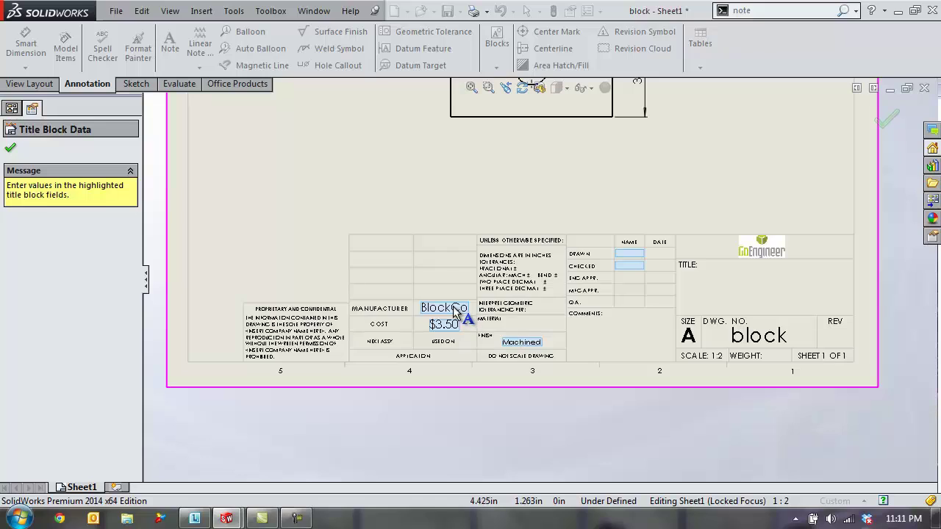
click(453, 312)
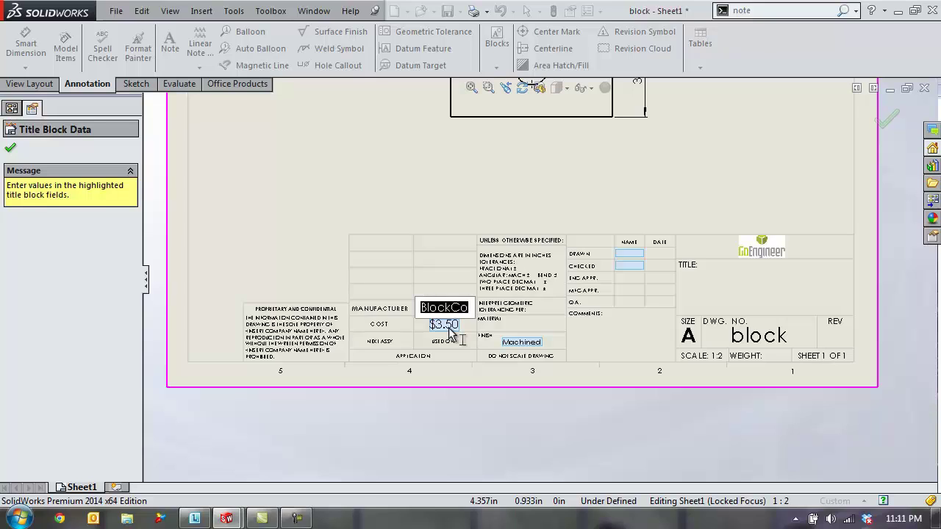
click(448, 326)
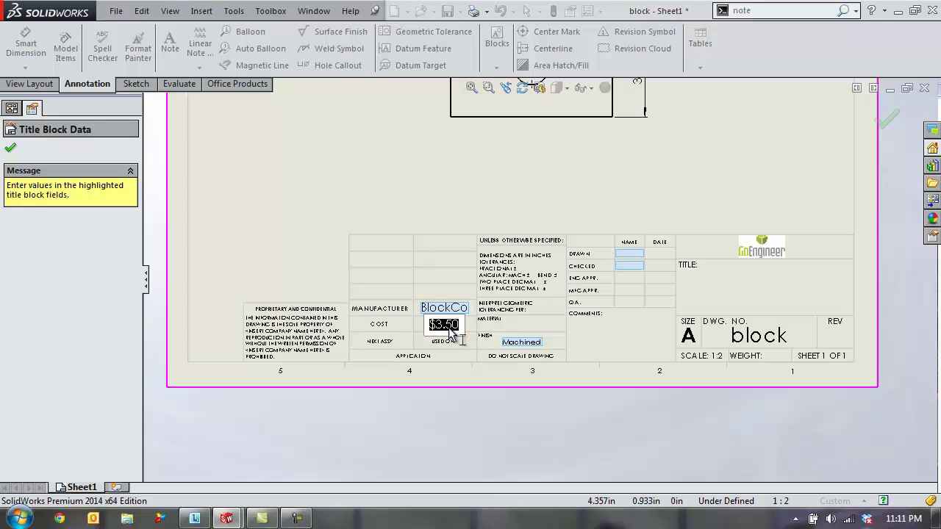
key(End)
key(BackSpace)
key(BackSpace)
text(00)
key(Tab)
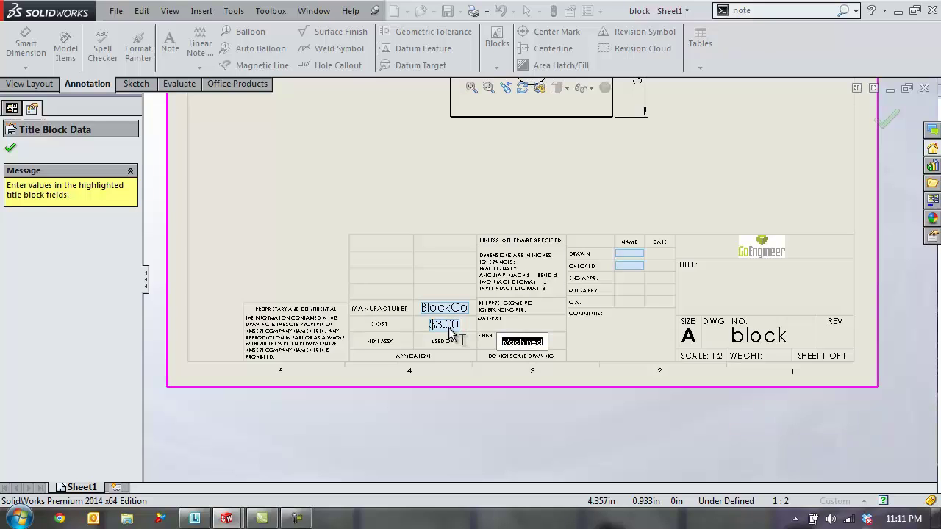
Keep Finish as Machined and enter the drawer's and checker's initials in Drawn and Checked
key(Tab)
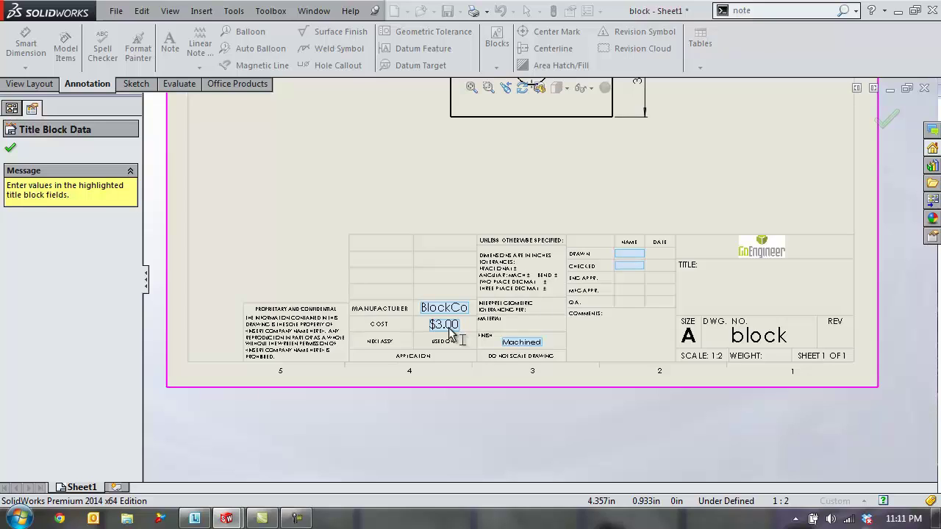
text(K)
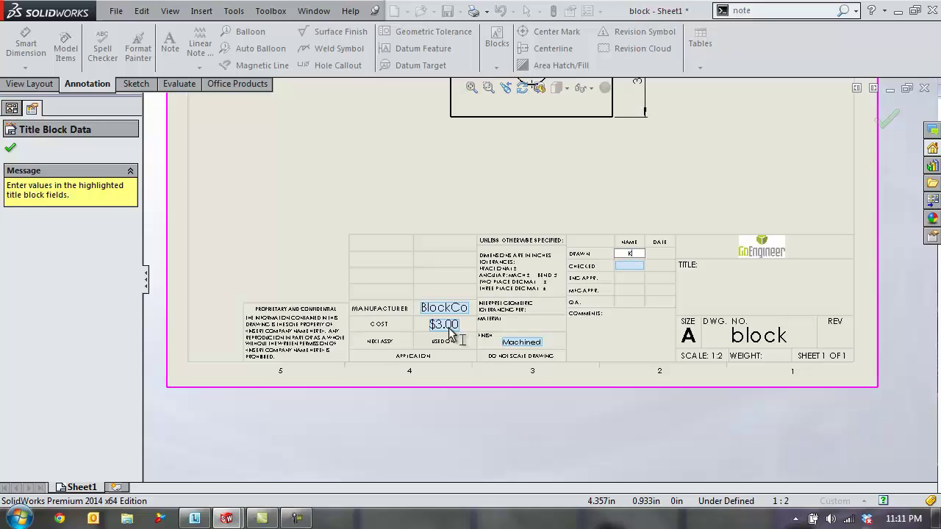
text(L)
key(Tab)
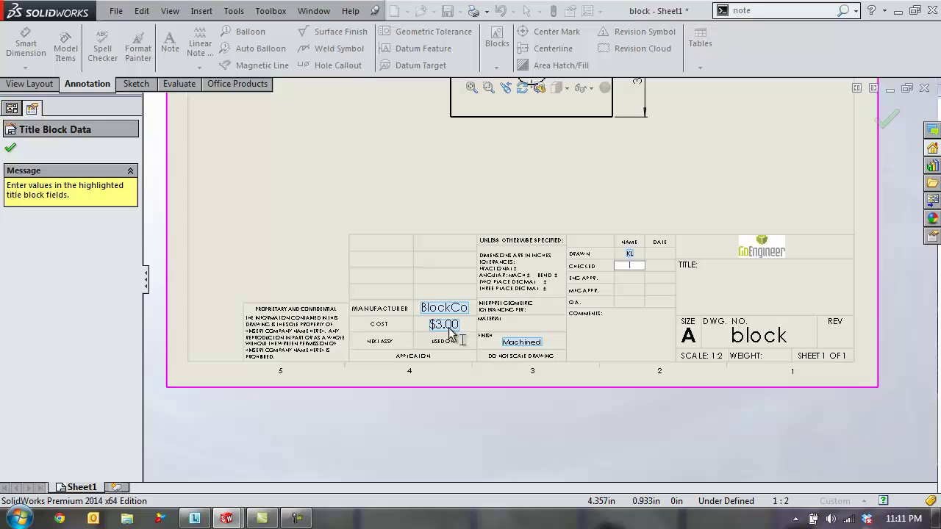
text(TR)
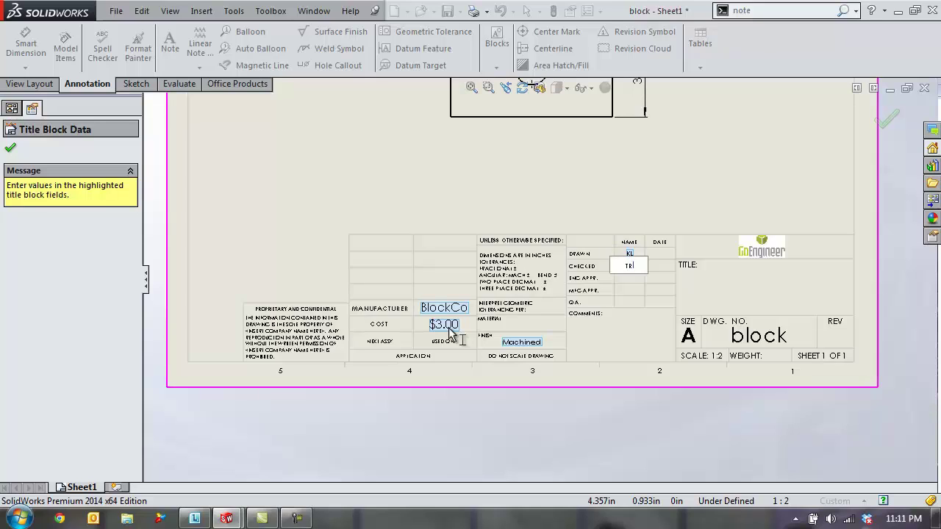
key(Tab)
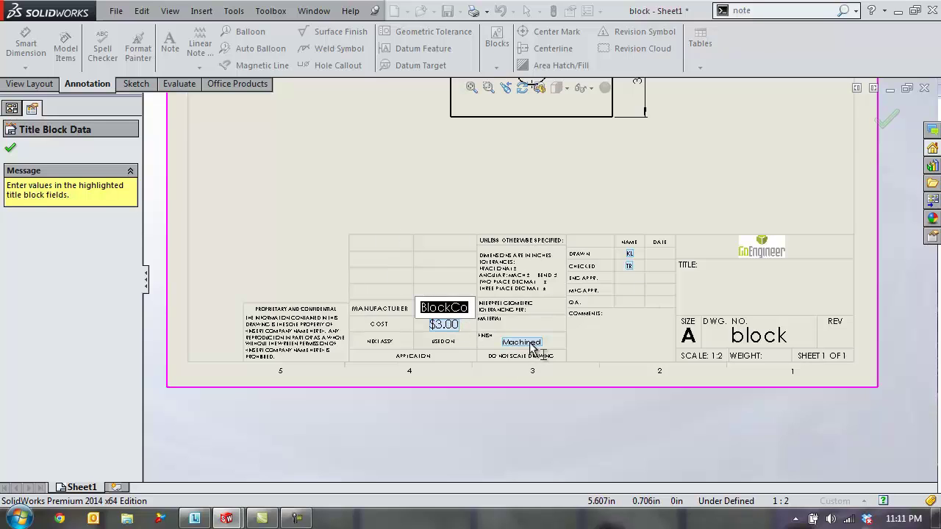
Commit the title block entries and review DrawnBy and CheckedBy in the drawing's custom properties
click(10, 148)
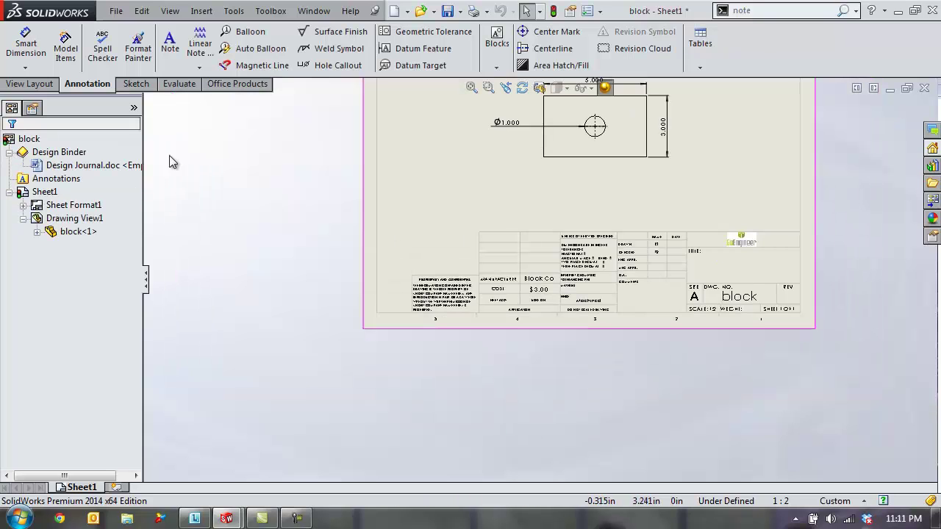
scroll(593, 265, down, 2)
scroll(592, 265, down, 3)
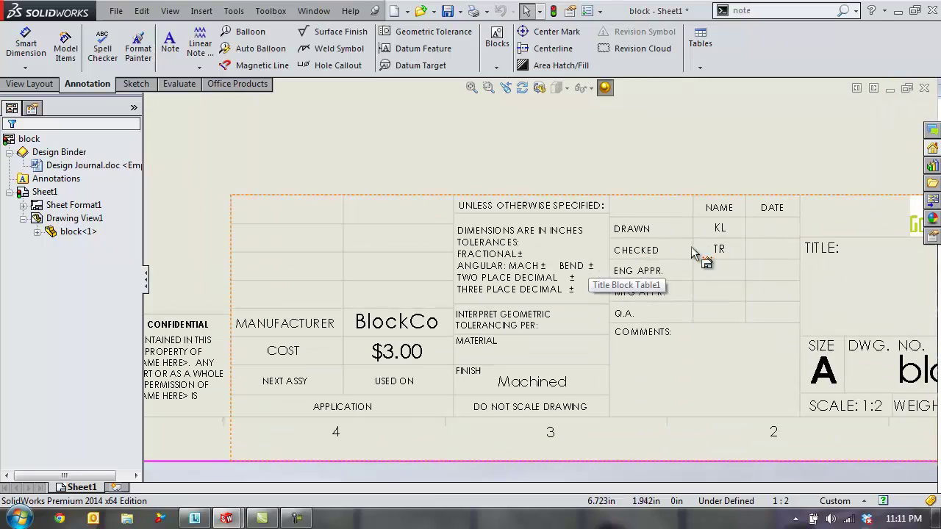
click(117, 11)
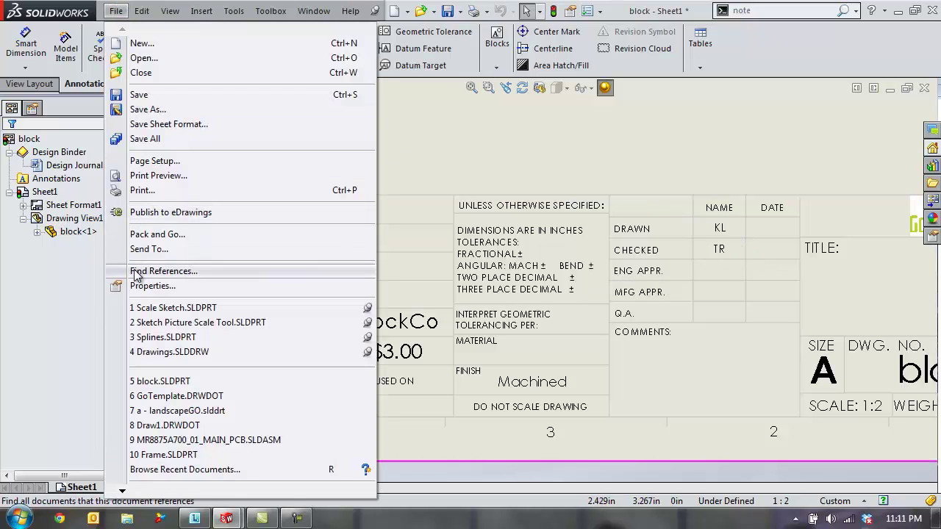
click(150, 286)
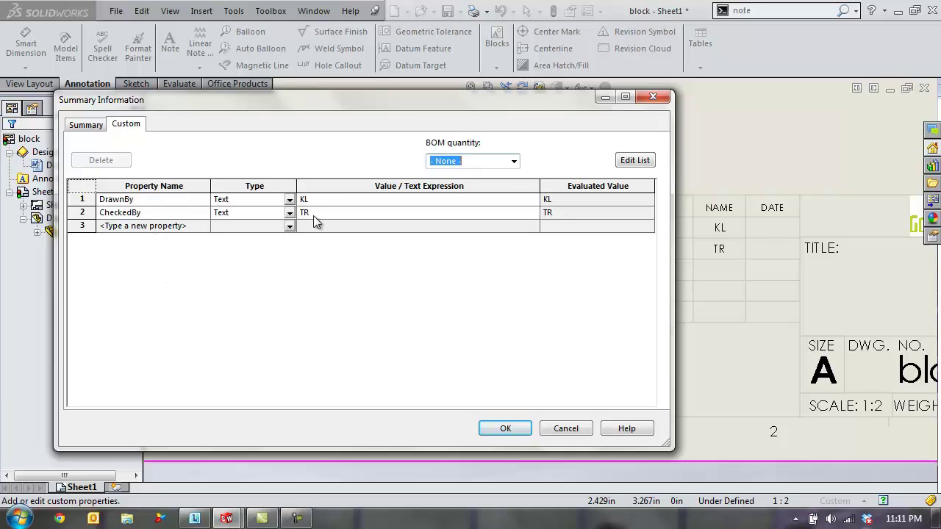
click(509, 430)
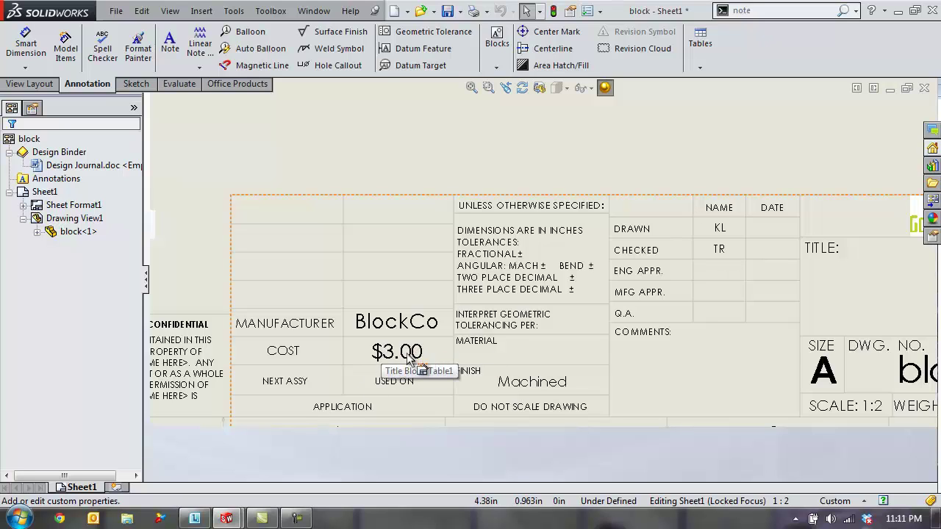
click(435, 175)
scroll(441, 172, down, 3)
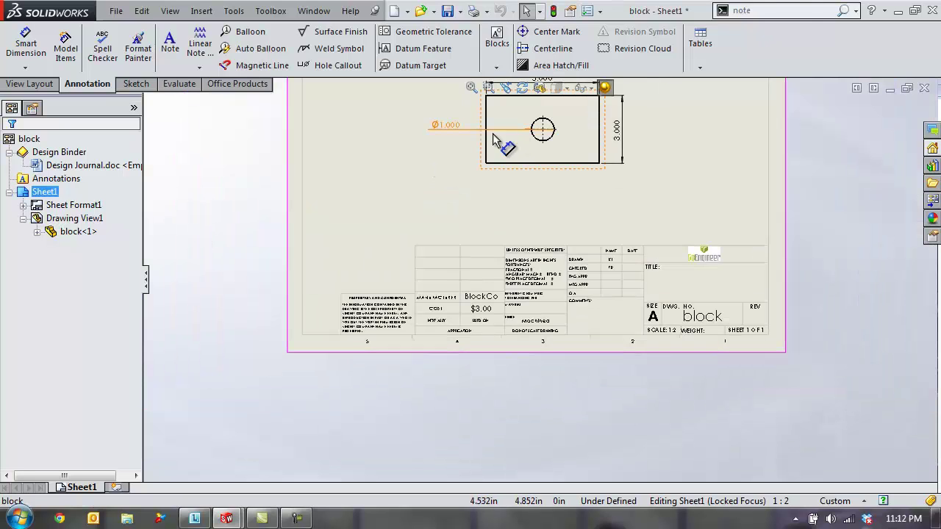
click(514, 158)
right_click(515, 158)
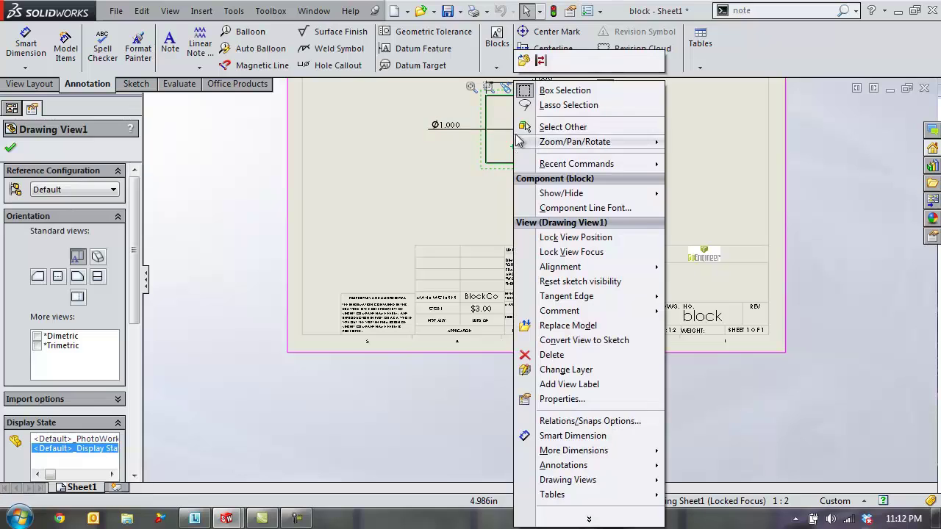
click(540, 60)
click(116, 11)
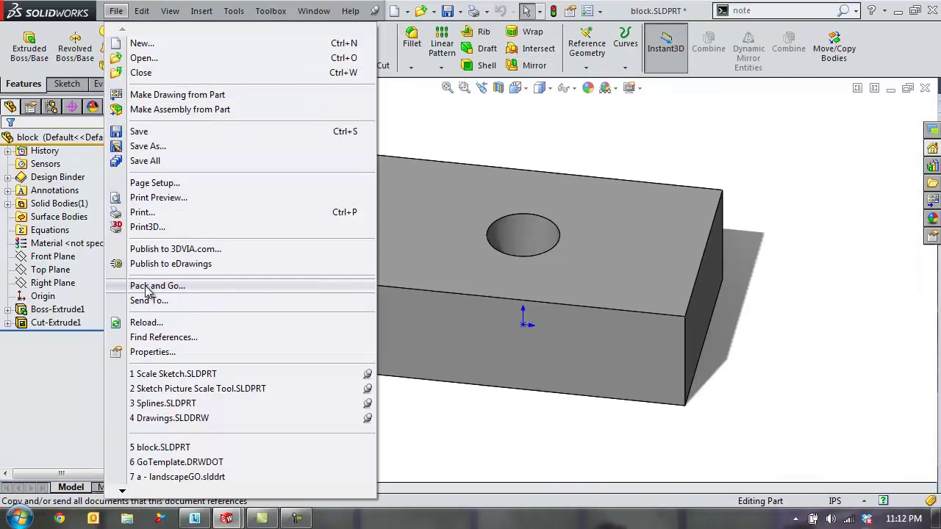
click(159, 353)
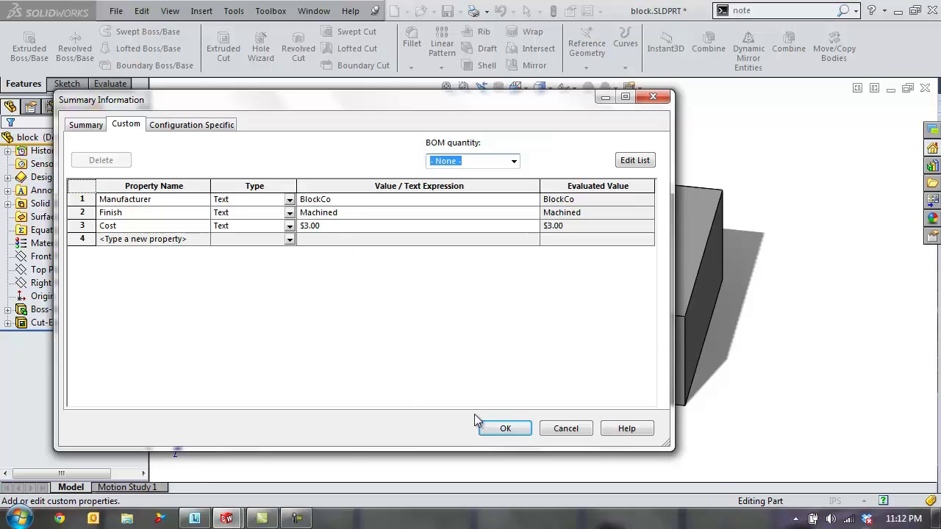
click(519, 430)
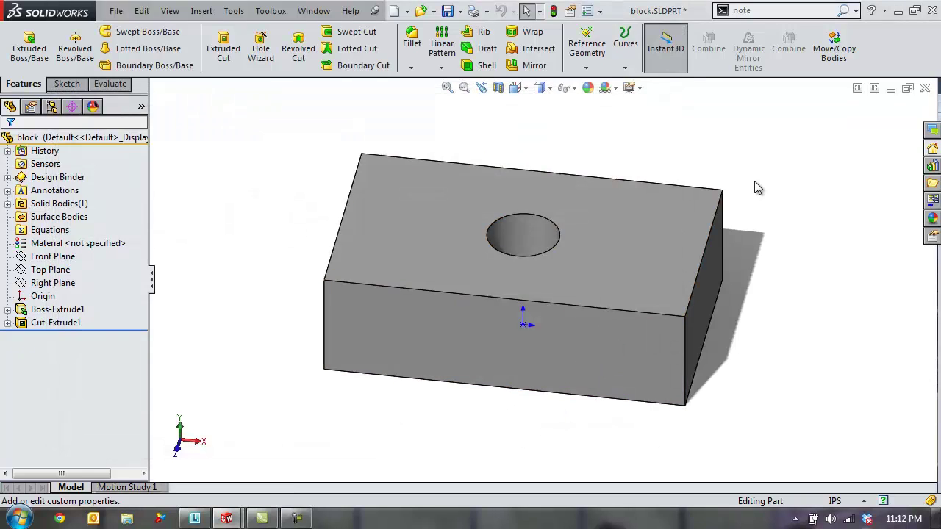
Back in the block drawing, delete Drawing View1, leaving only the title block on the sheet
key(ctrl+Tab)
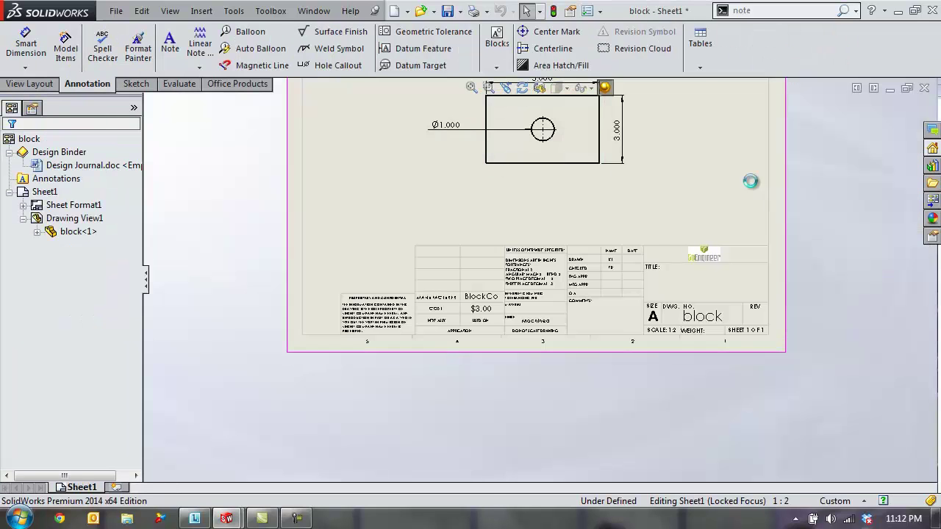
scroll(540, 109, up, 2)
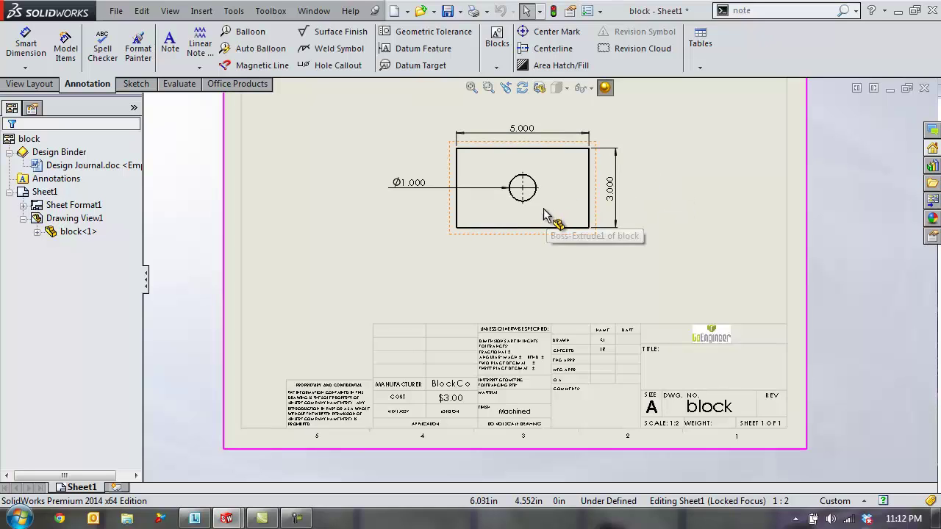
click(499, 237)
right_click(500, 237)
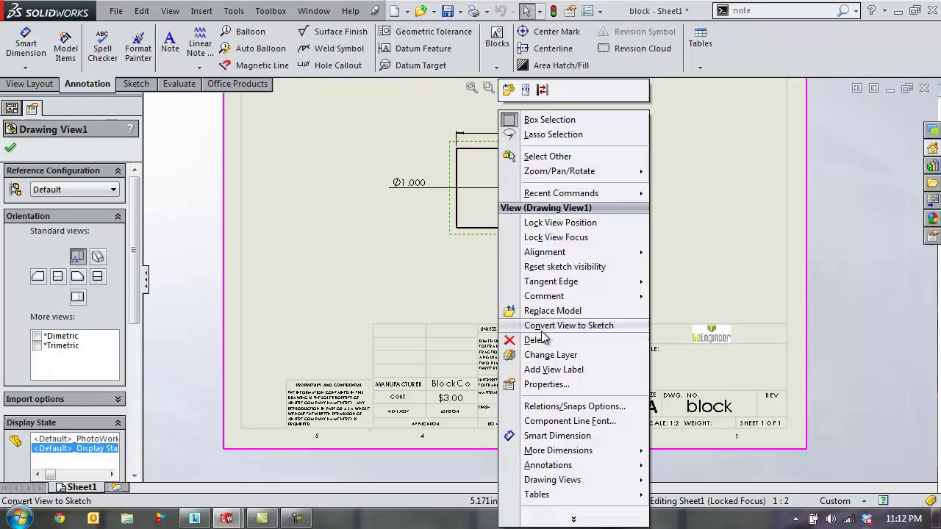
click(536, 341)
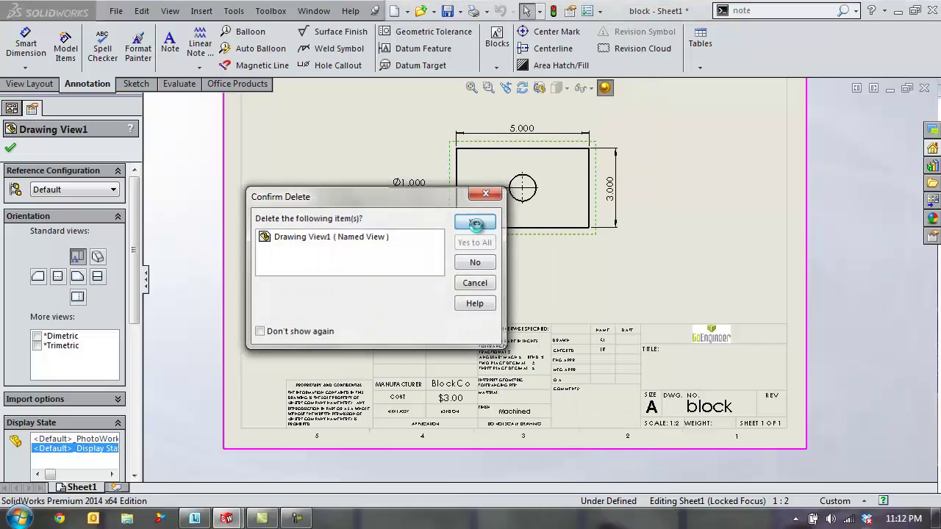
click(472, 225)
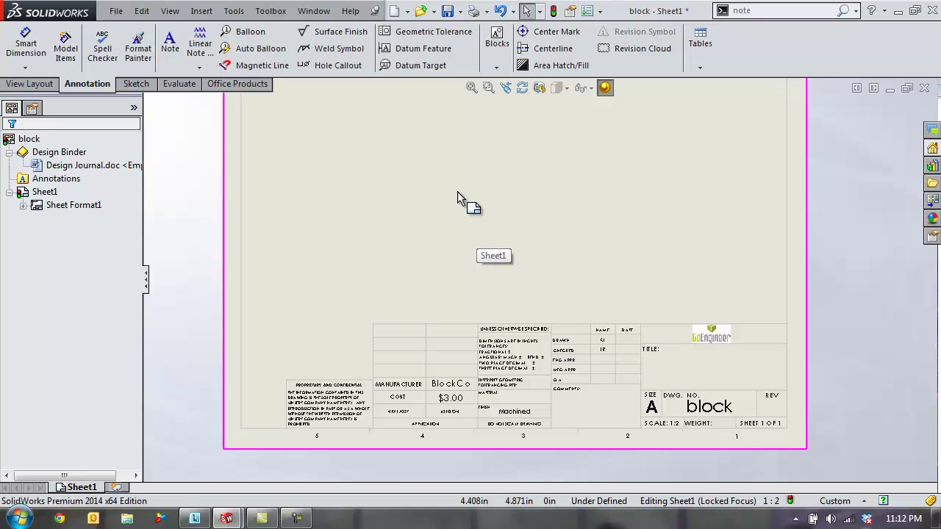
Save the sheet format to the Desktop as a - landscapeGO.slddrt, replacing the existing file
click(116, 11)
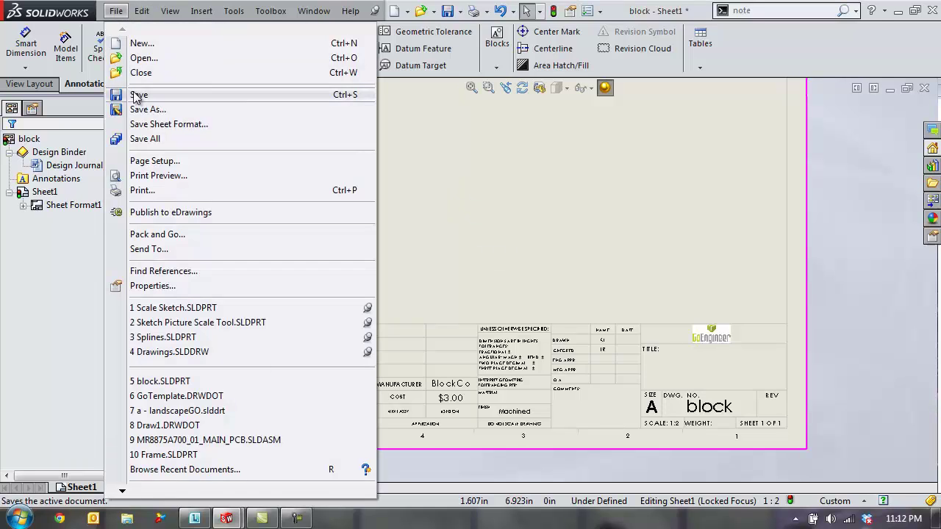
click(158, 123)
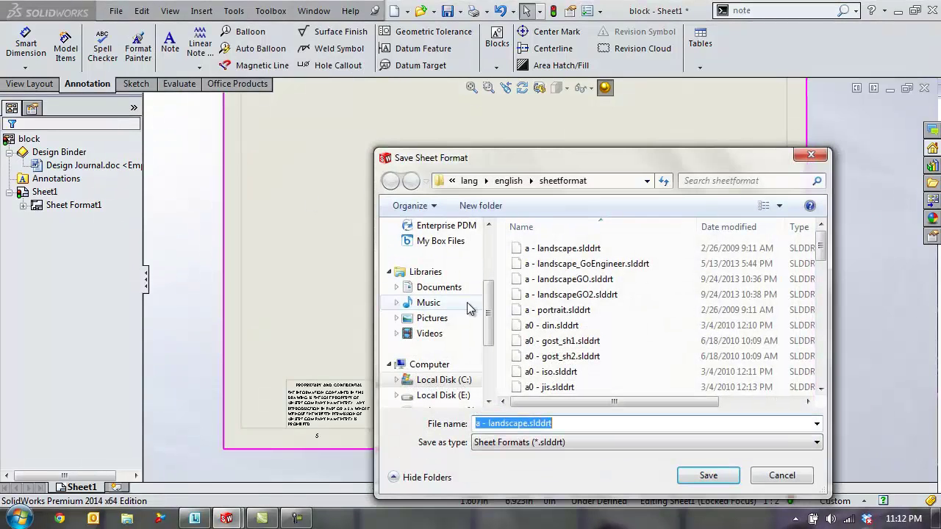
scroll(442, 250, up, 3)
click(434, 247)
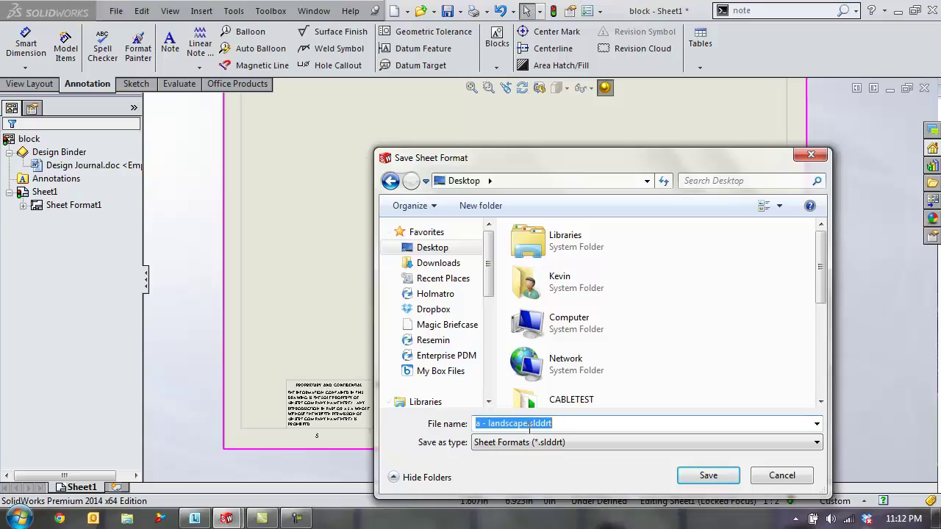
click(527, 427)
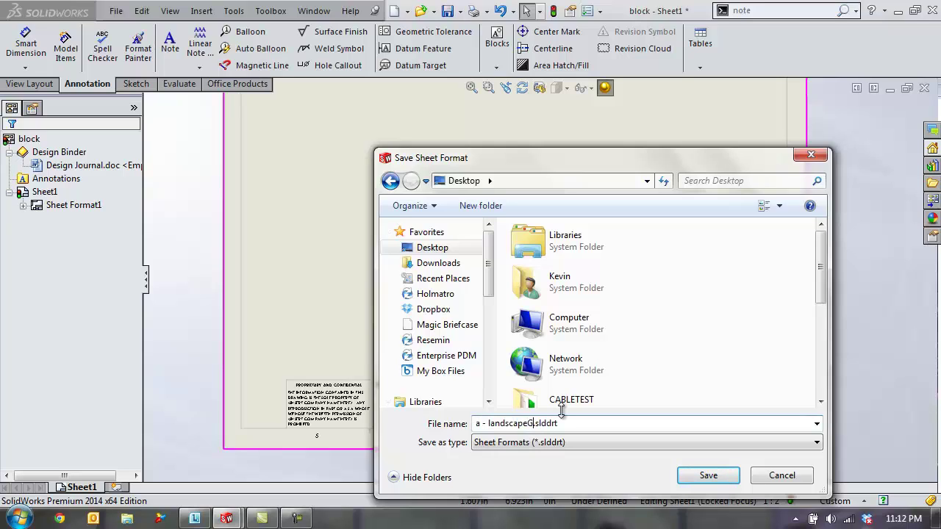
click(710, 475)
click(515, 265)
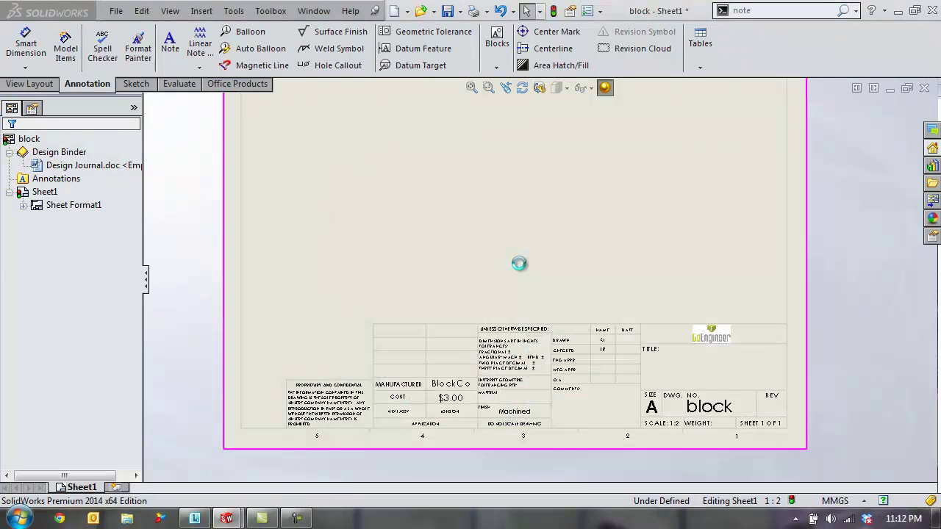
click(568, 295)
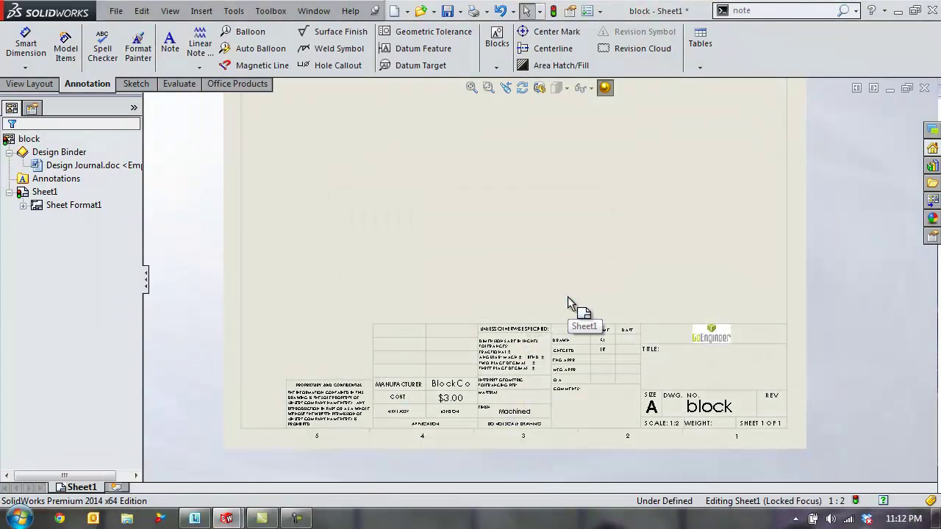
Save the drawing as a Drawing Template (*.drwdot), overwriting GoTemplate.DRWDOT in Resemin Templates
click(120, 10)
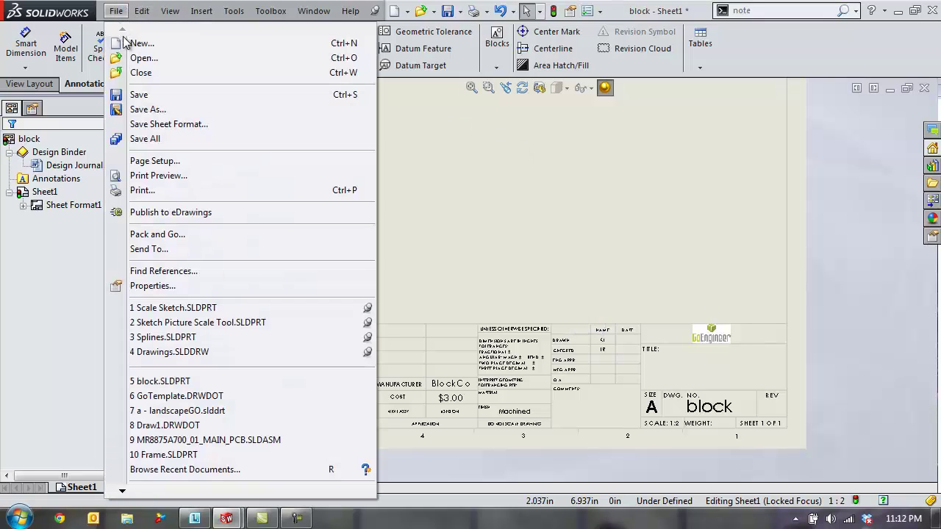
click(146, 110)
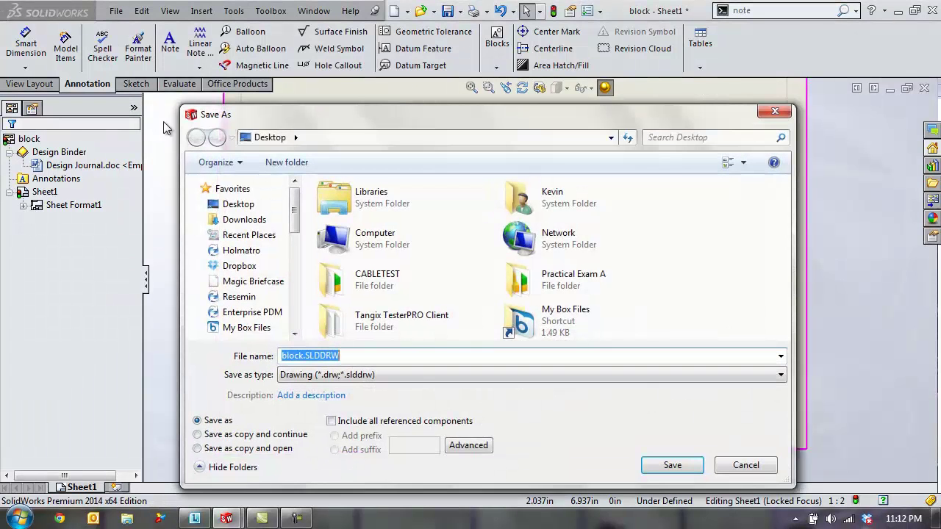
click(346, 377)
click(347, 377)
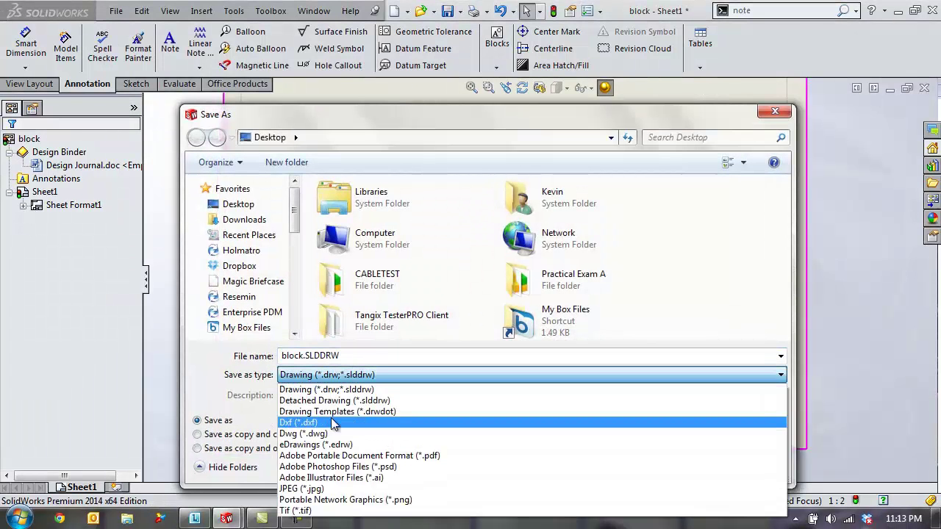
click(335, 410)
click(364, 251)
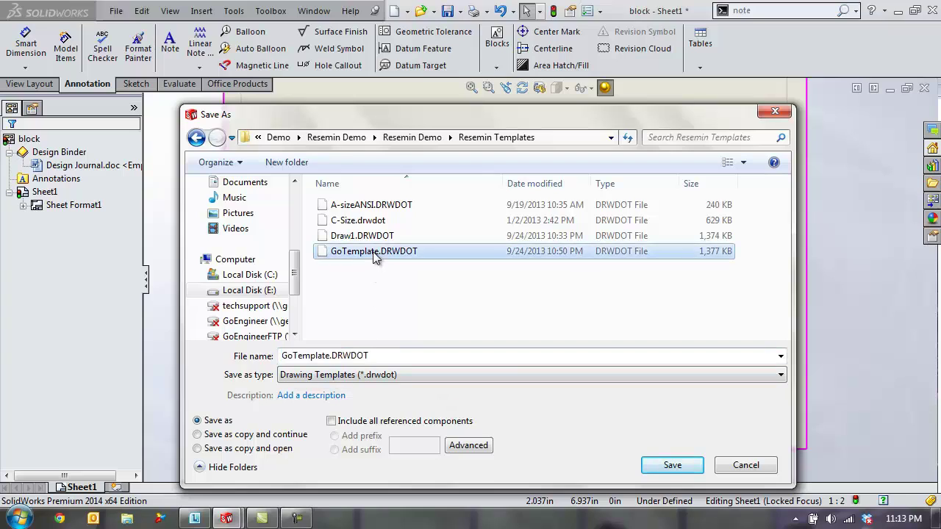
click(679, 469)
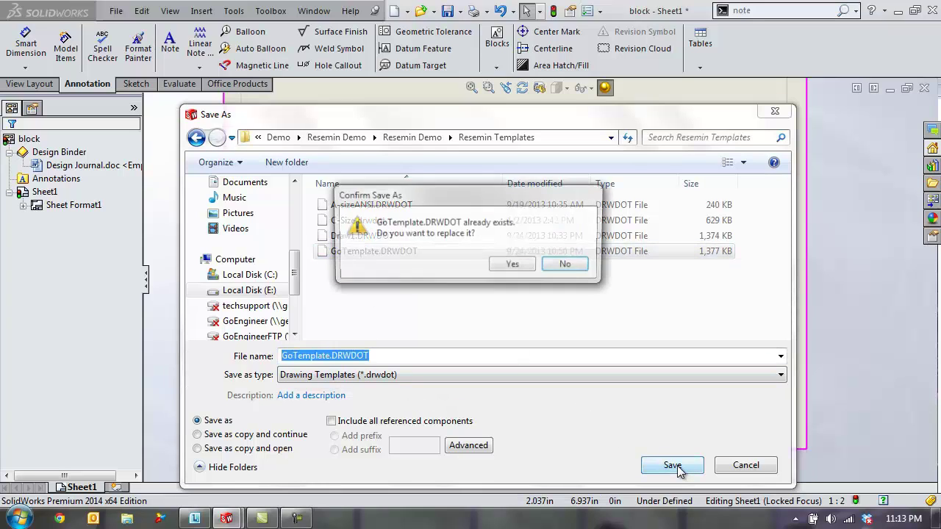
click(523, 265)
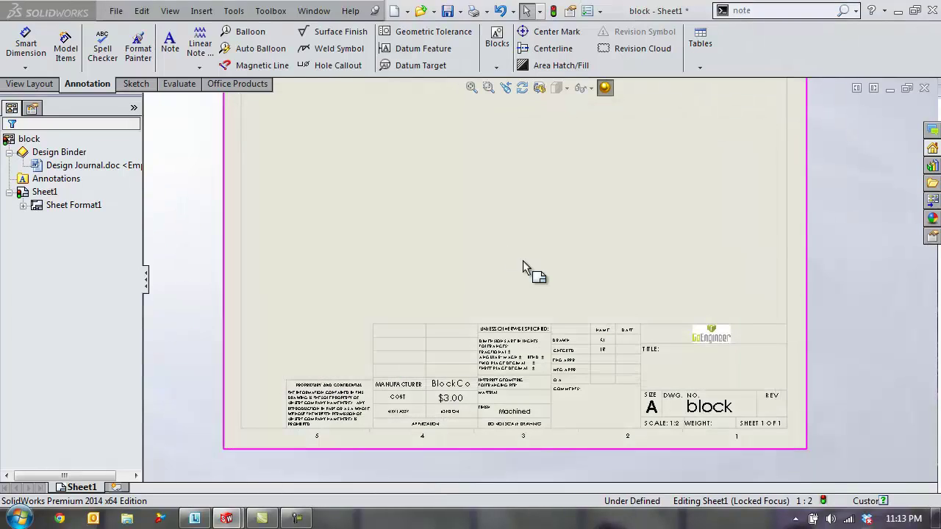
Close the GoTemplate drawing and the block part without saving, and start a new part
click(925, 88)
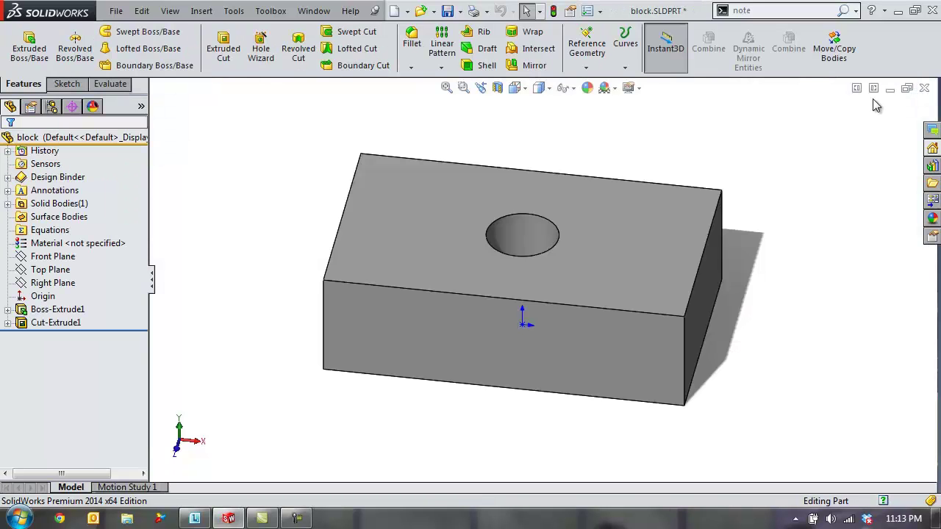
click(926, 89)
click(434, 288)
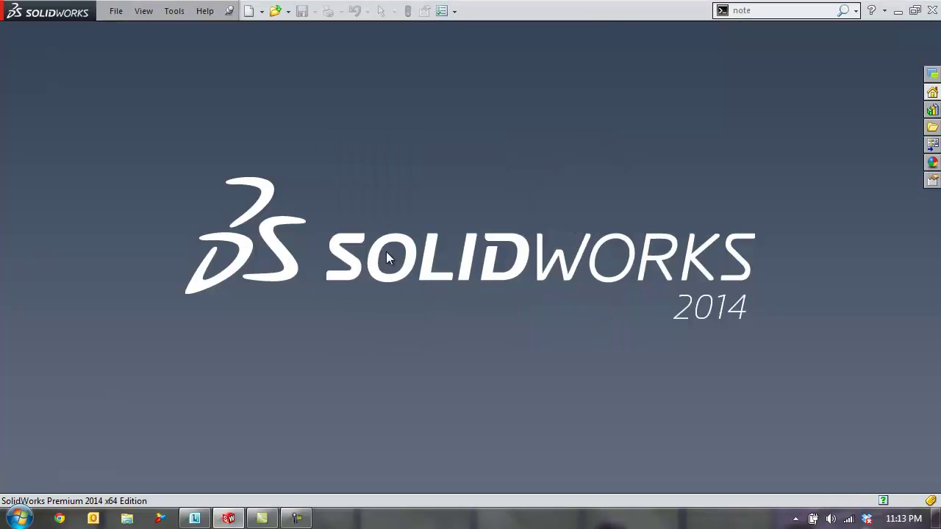
click(116, 11)
click(129, 31)
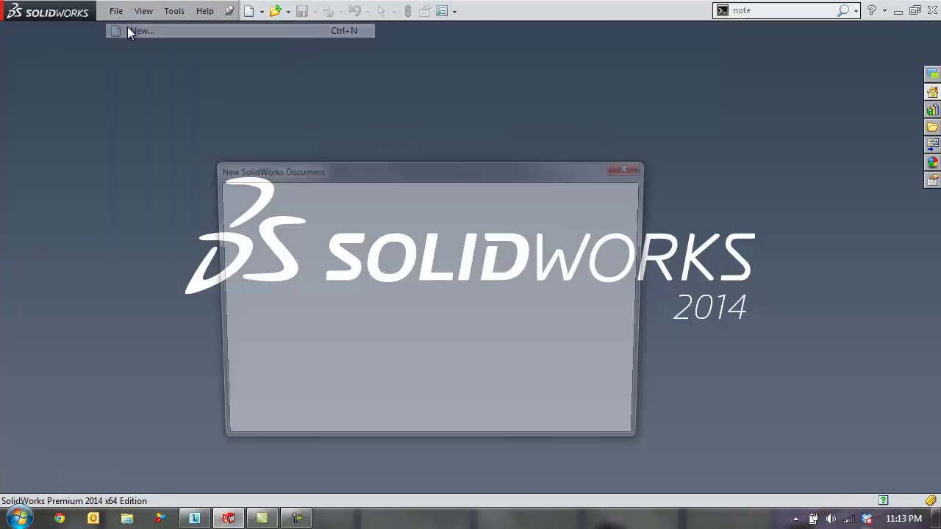
click(478, 430)
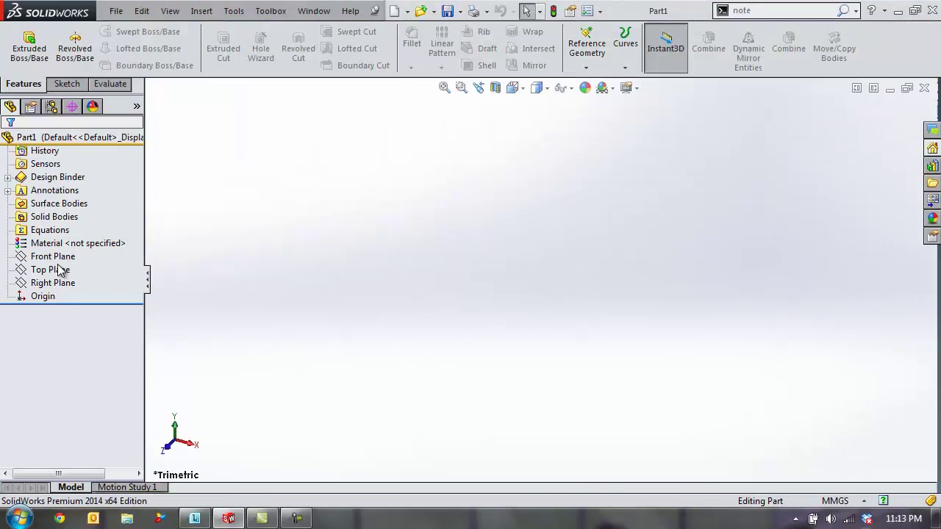
Sketch a centre rectangle on Top Plane, centred at the origin
click(55, 271)
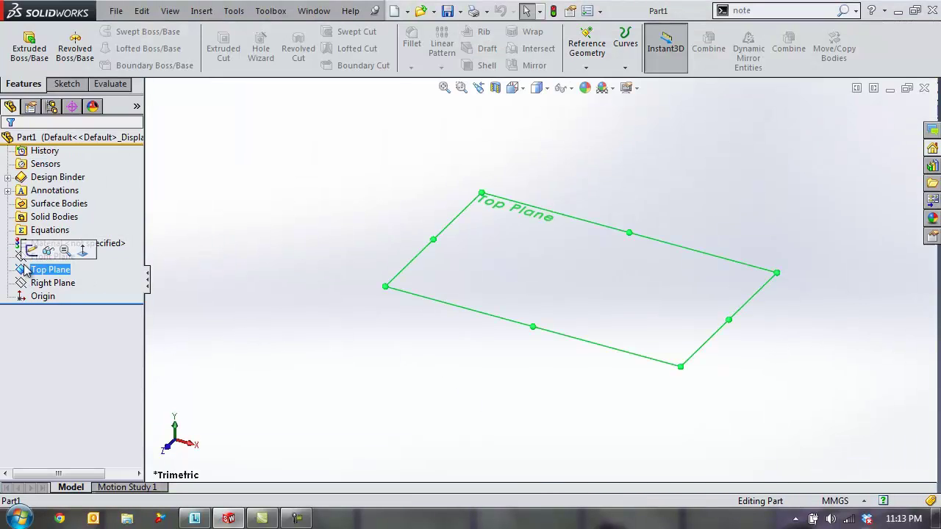
click(34, 251)
mouse_move(301, 271)
right_down()
mouse_move(343, 282)
mouse_move(347, 317)
right_up()
click(581, 280)
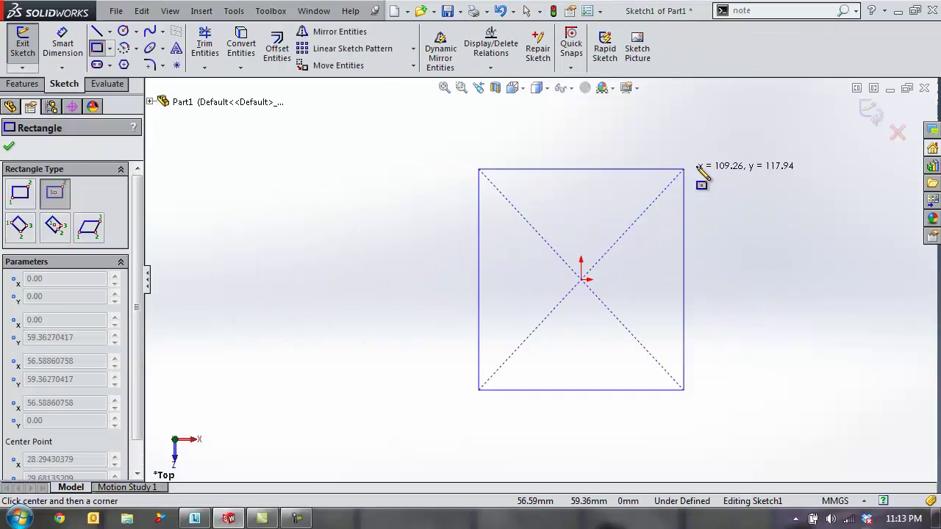
click(750, 161)
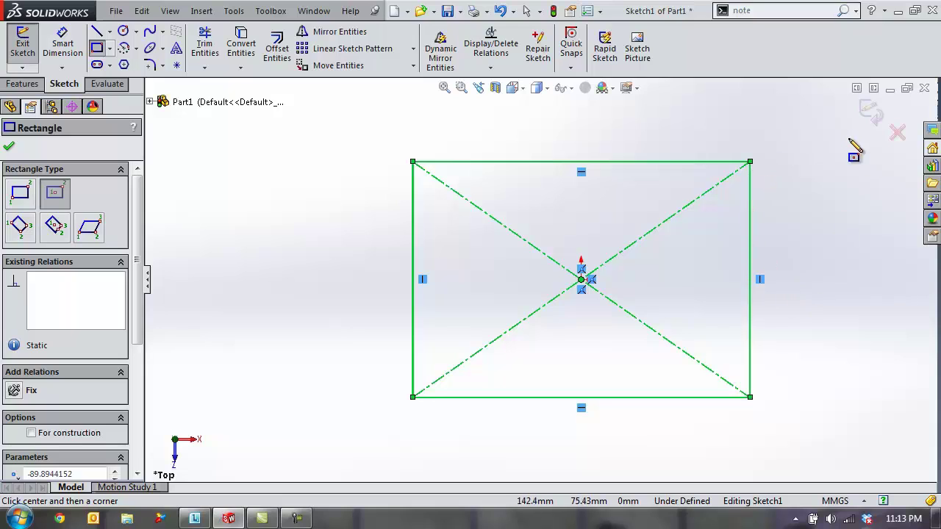
click(870, 113)
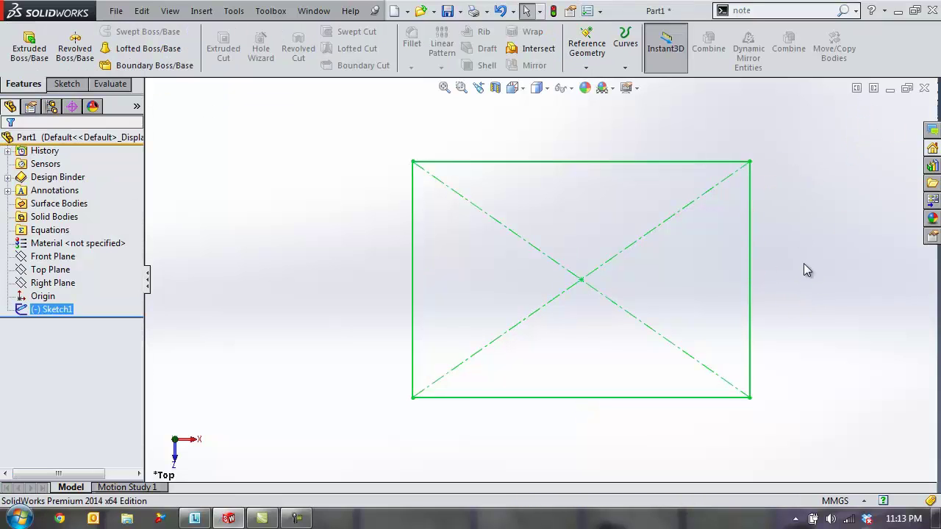
Extrude the rectangle with the Instant3D arrow into a solid block, Boss-Extrude1
middle_drag(804, 272, 756, 274)
click(708, 311)
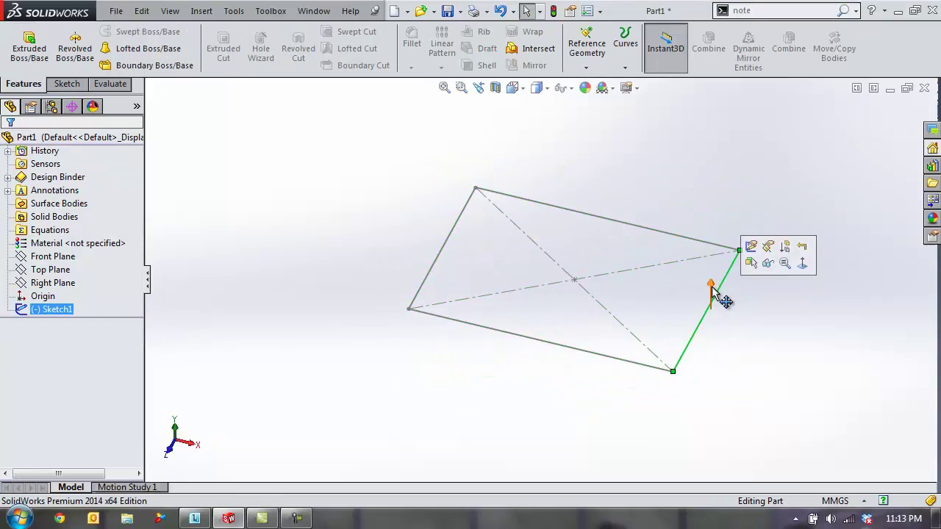
drag(721, 294, 737, 229)
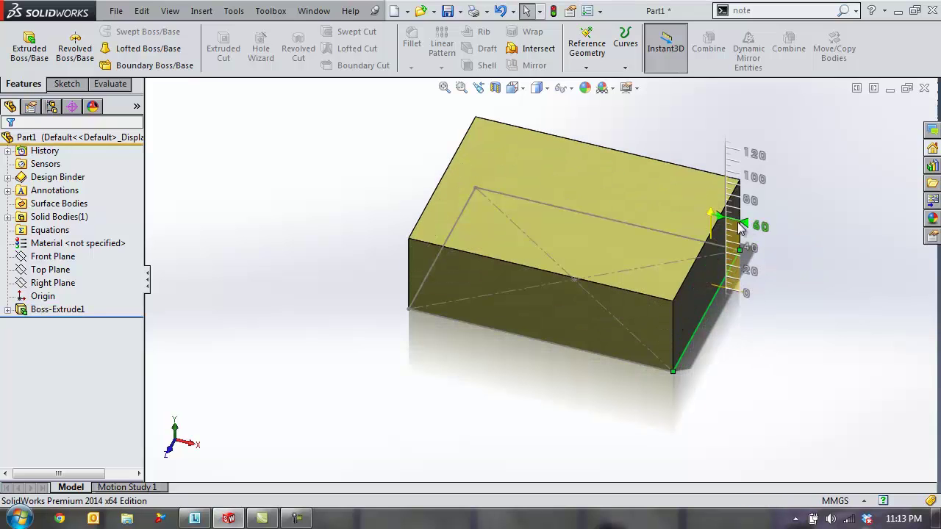
middle_drag(797, 226, 752, 265)
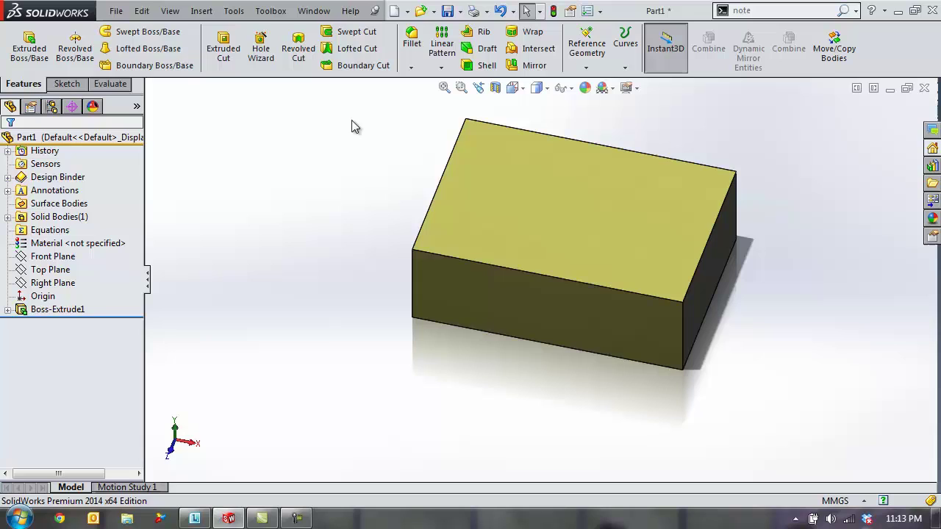
Save the part under the name NewBlock
click(116, 11)
click(147, 146)
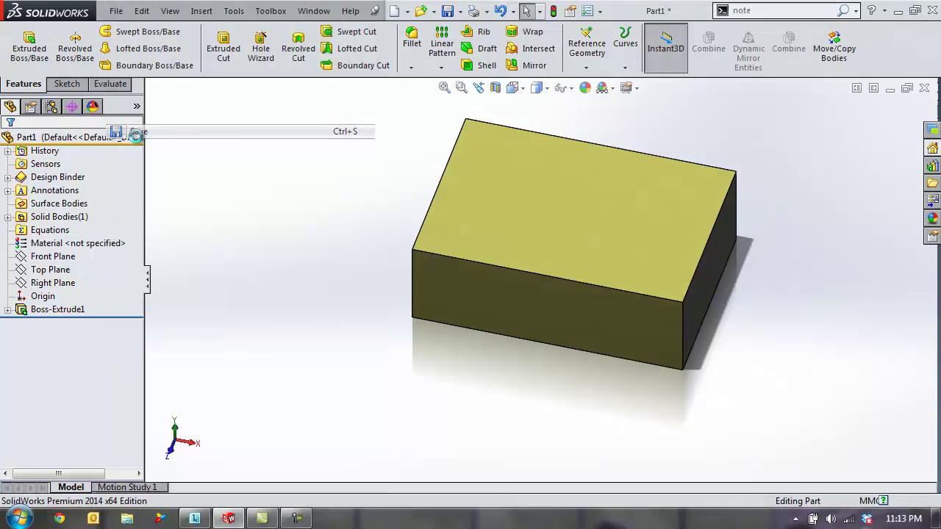
click(354, 356)
drag(353, 356, 268, 357)
text(N)
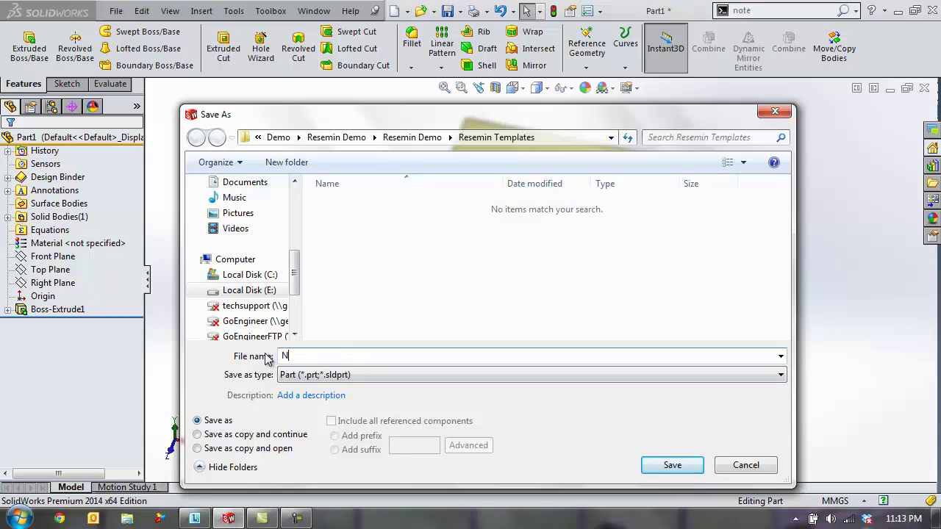
text(ewBlock)
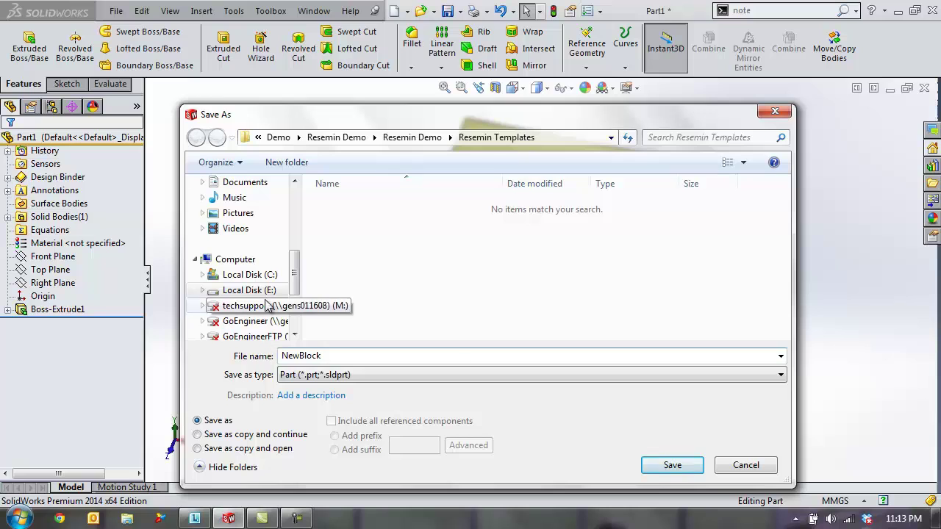
click(692, 469)
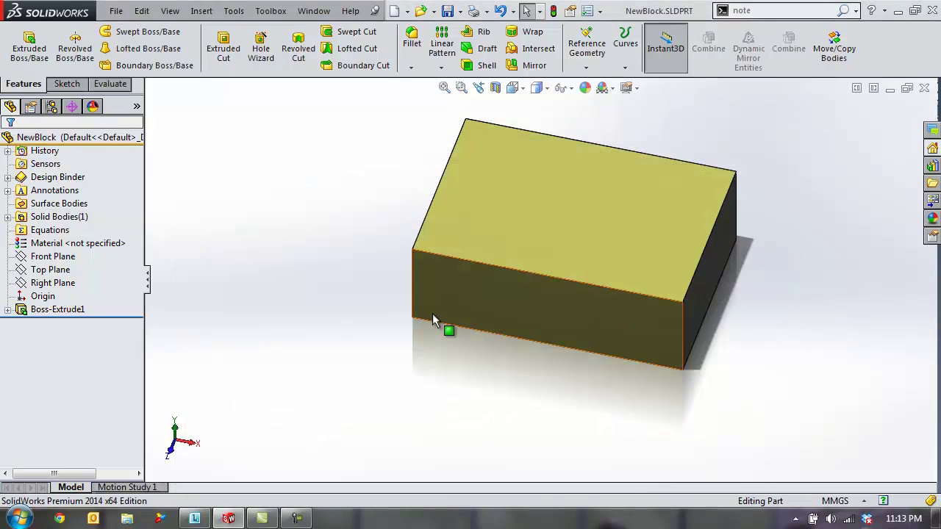
Check the part's custom properties, Material and Weight (1356.81), then close the dialog
click(116, 11)
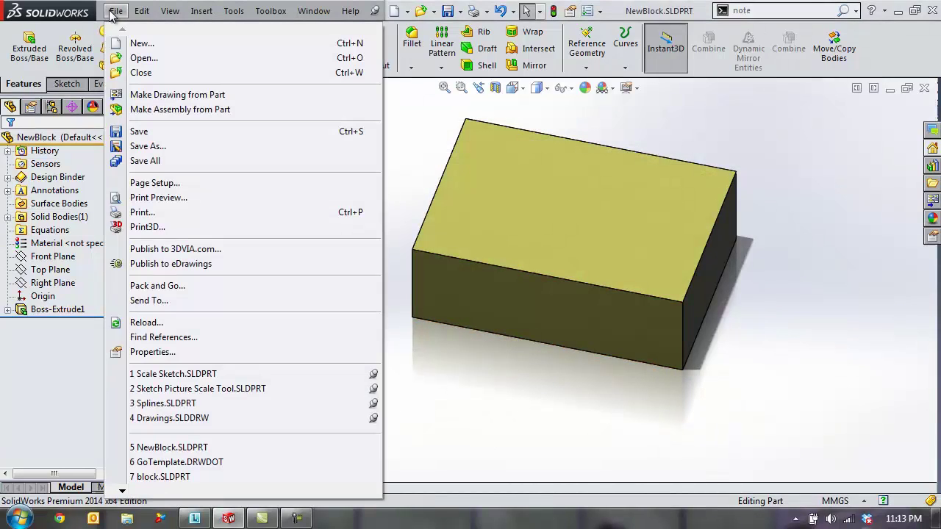
click(153, 353)
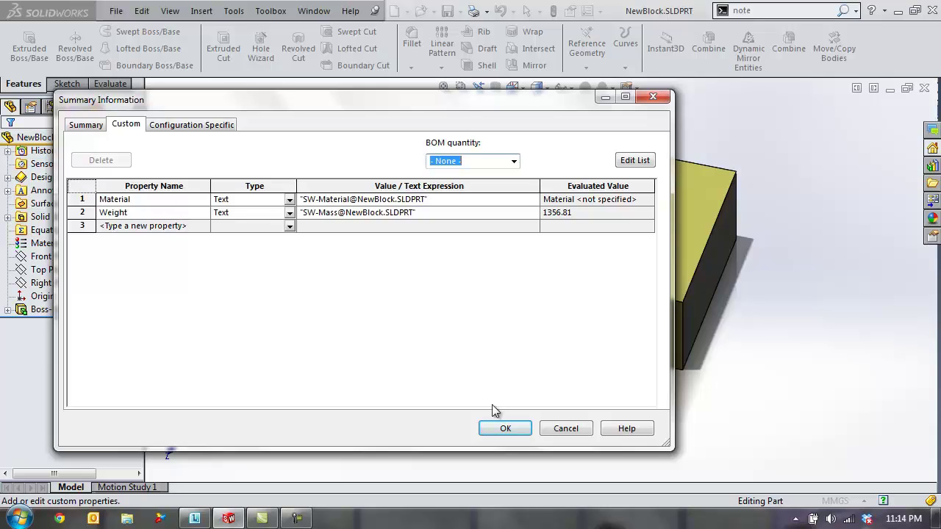
click(505, 428)
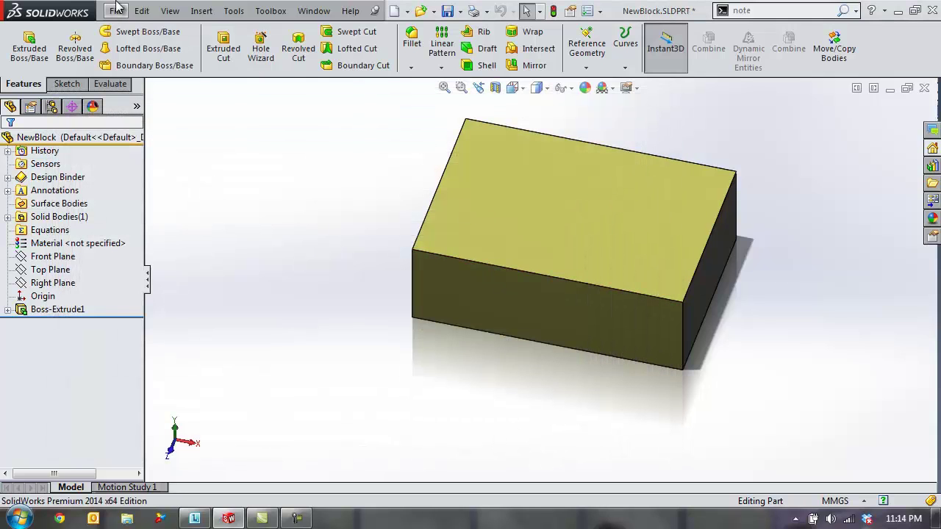
Make a drawing of NewBlock from the GoTemplate template and place its Left view on the sheet
click(116, 11)
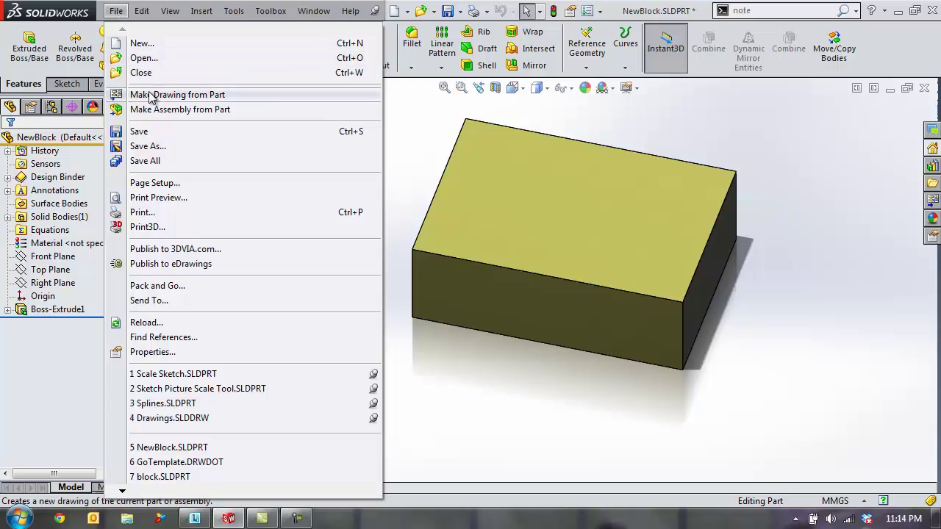
click(150, 95)
click(425, 225)
click(477, 430)
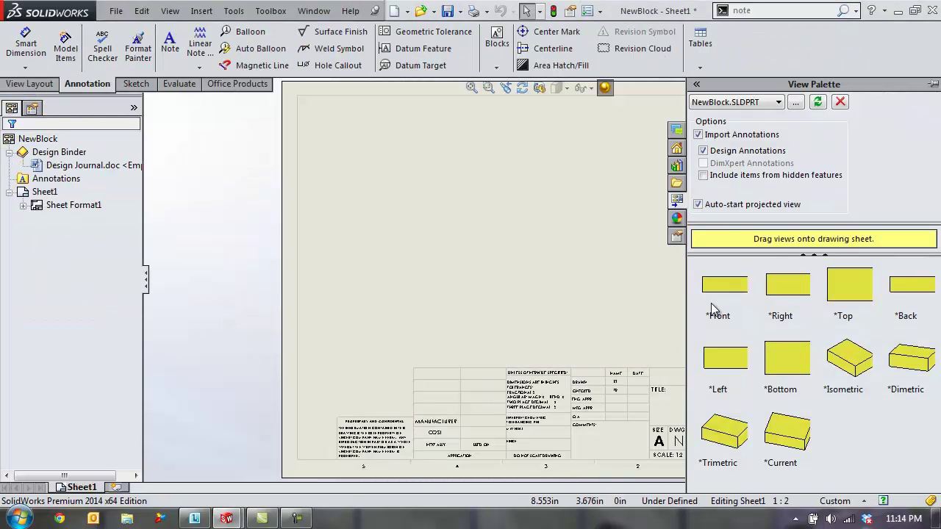
drag(746, 358, 529, 263)
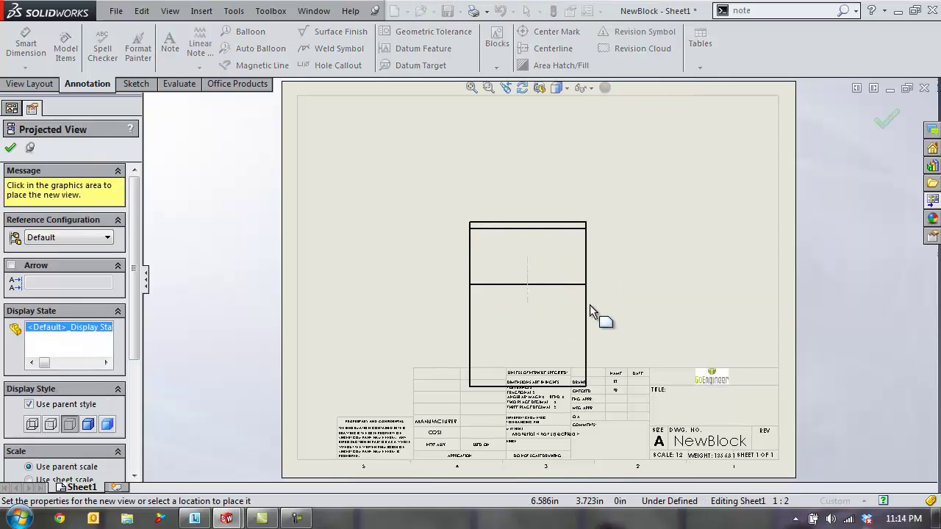
key(Escape)
scroll(539, 397, down, 4)
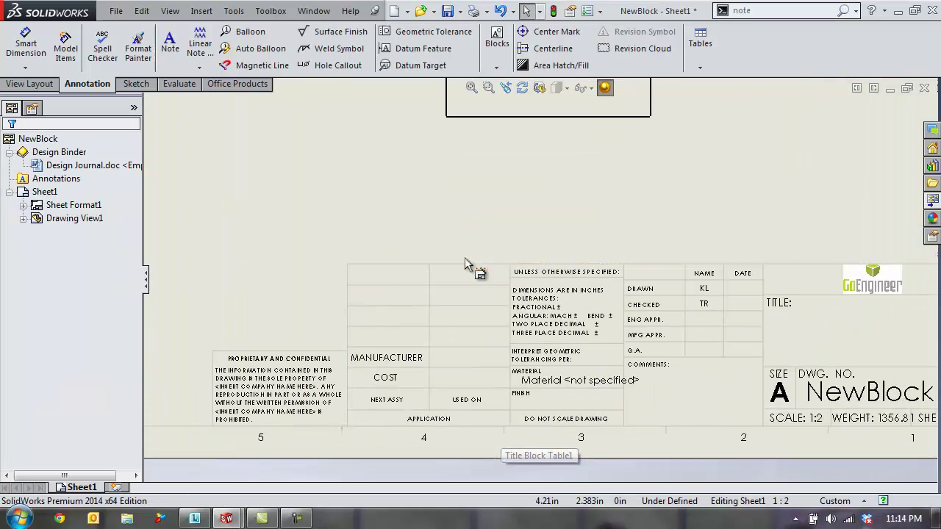
Fill the title block with Manufacturer BlockCo, Cost $2.00 and Finish Machined
double_click(452, 296)
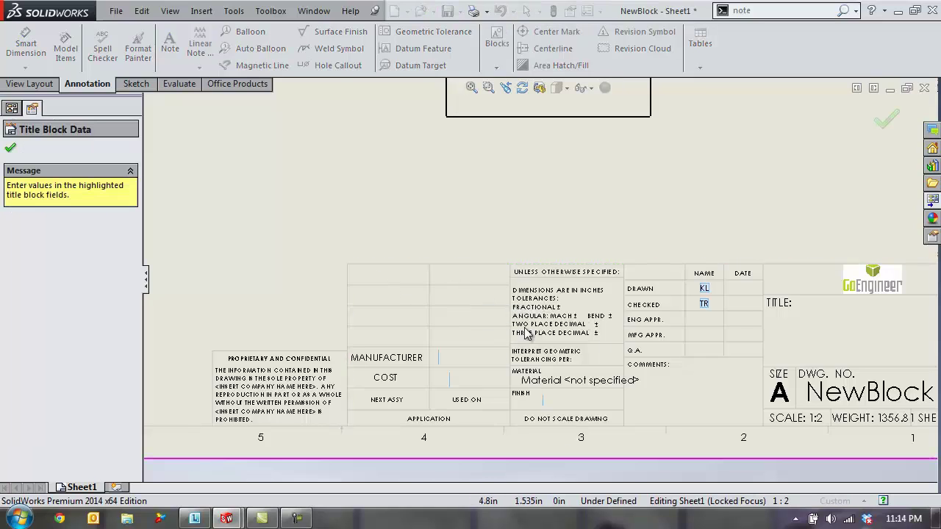
click(440, 360)
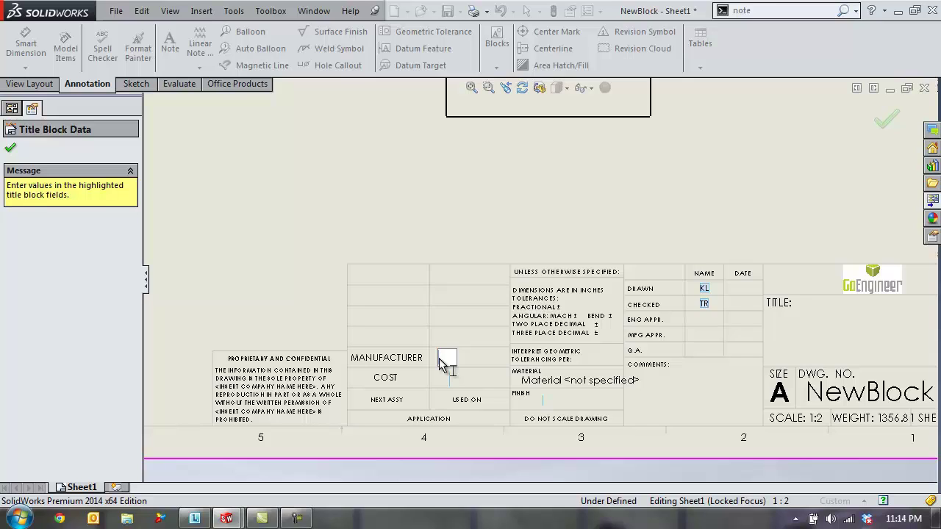
text(BlockCo)
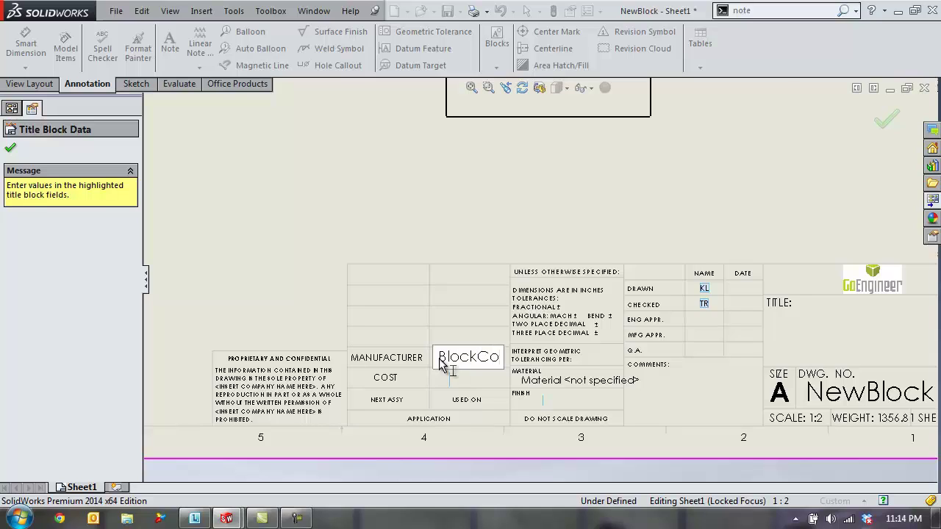
key(Return)
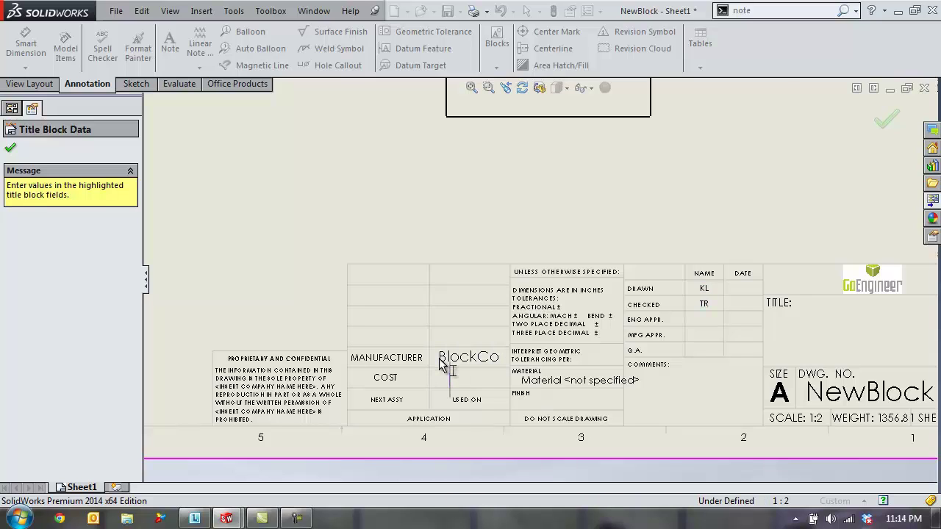
text($2.00)
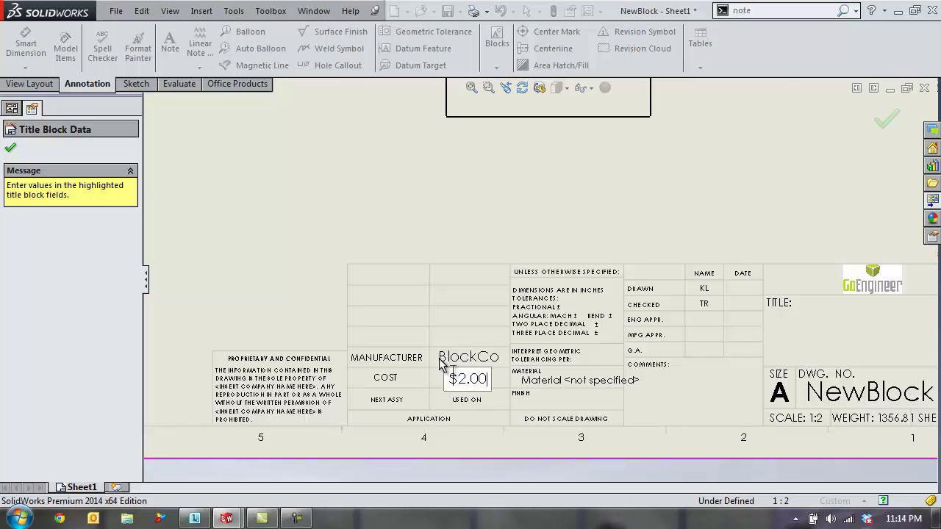
key(Tab)
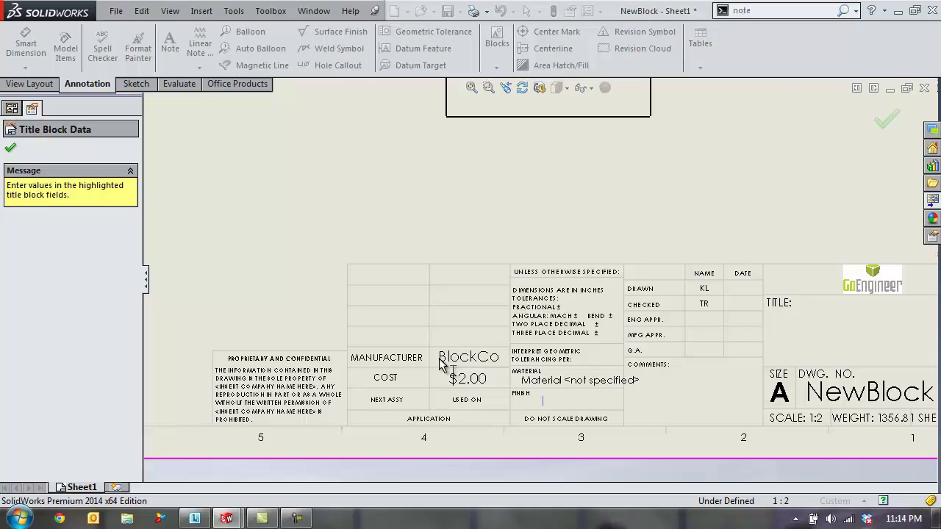
text(Machined)
key(Tab)
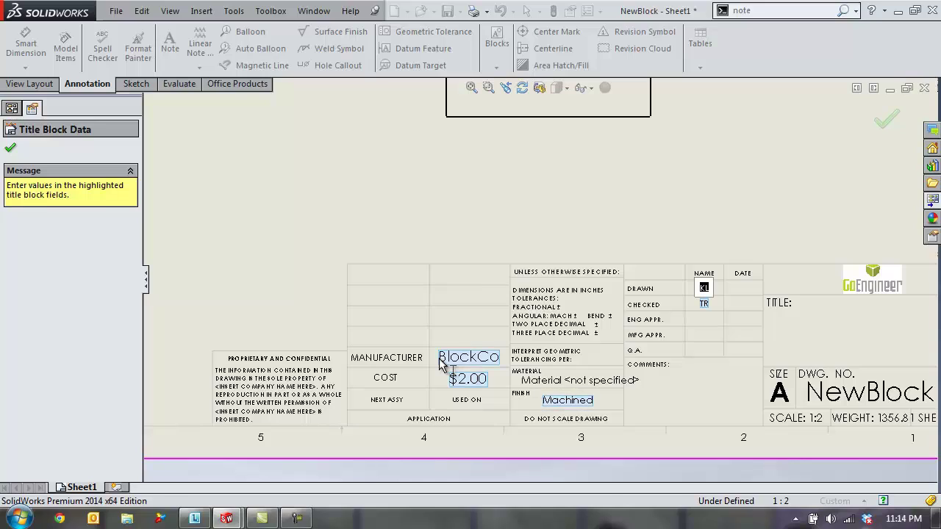
click(886, 125)
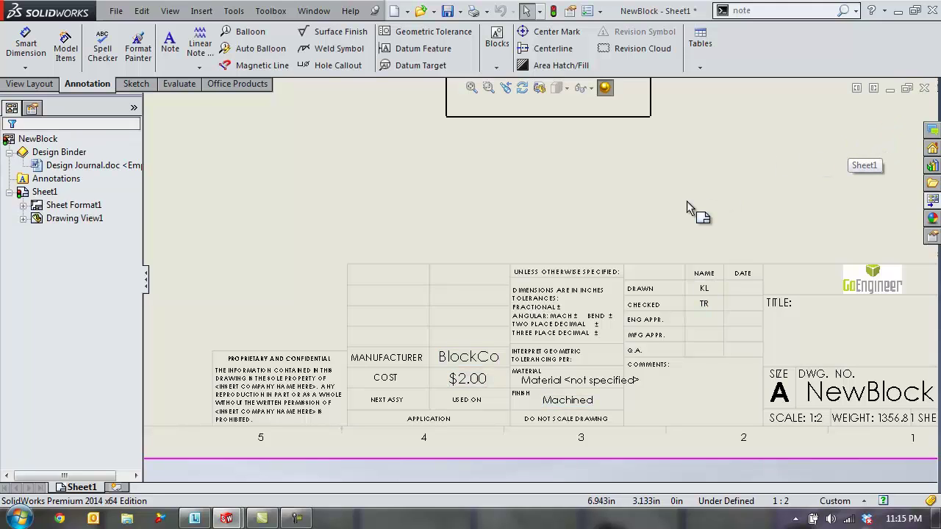
Change the part's configuration-specific Cost property to $2.50, then return to the drawing
key(ctrl+Tab)
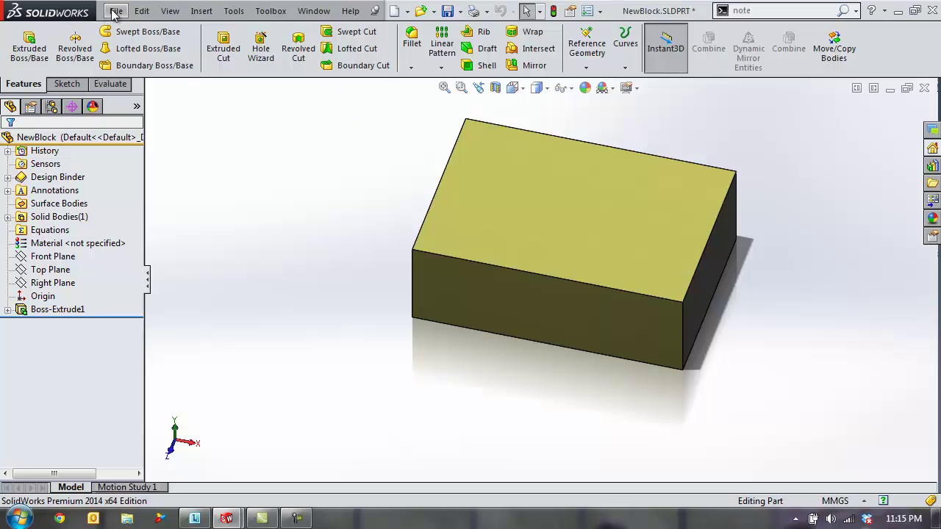
click(116, 11)
click(147, 351)
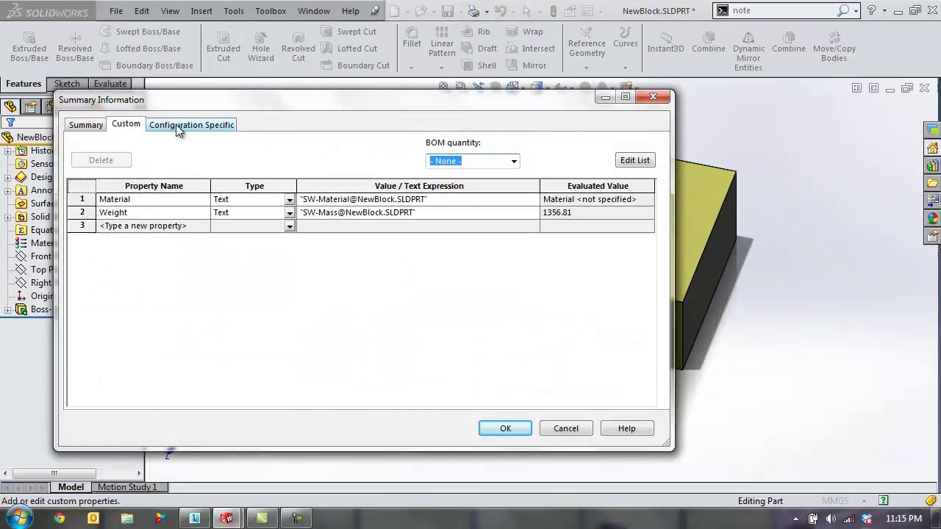
click(176, 125)
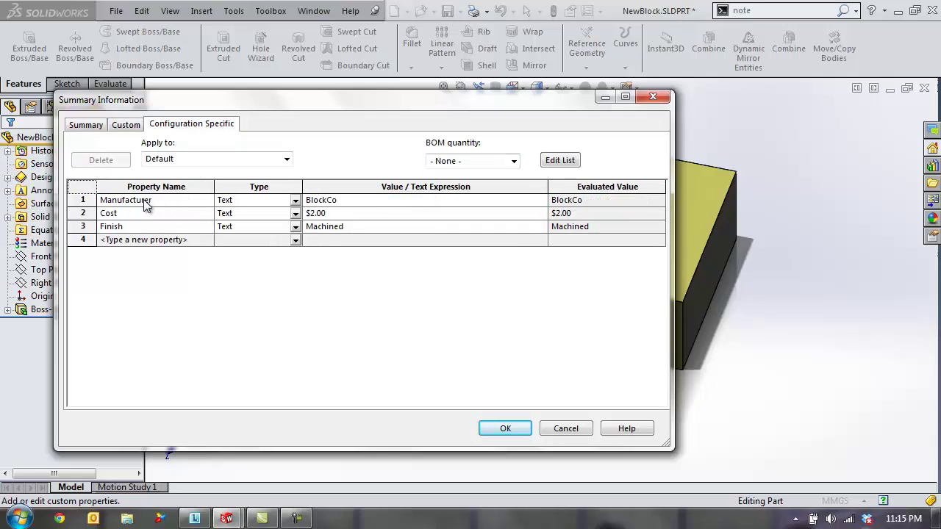
click(341, 214)
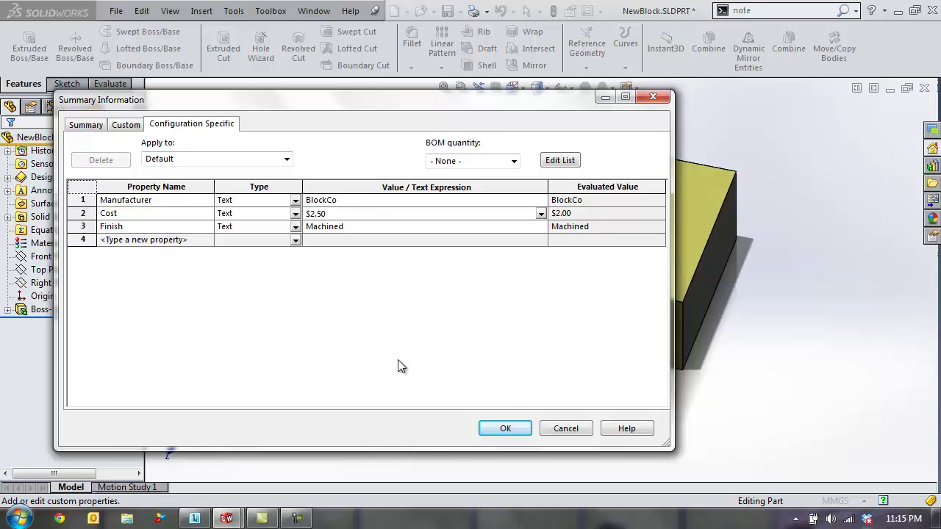
click(527, 429)
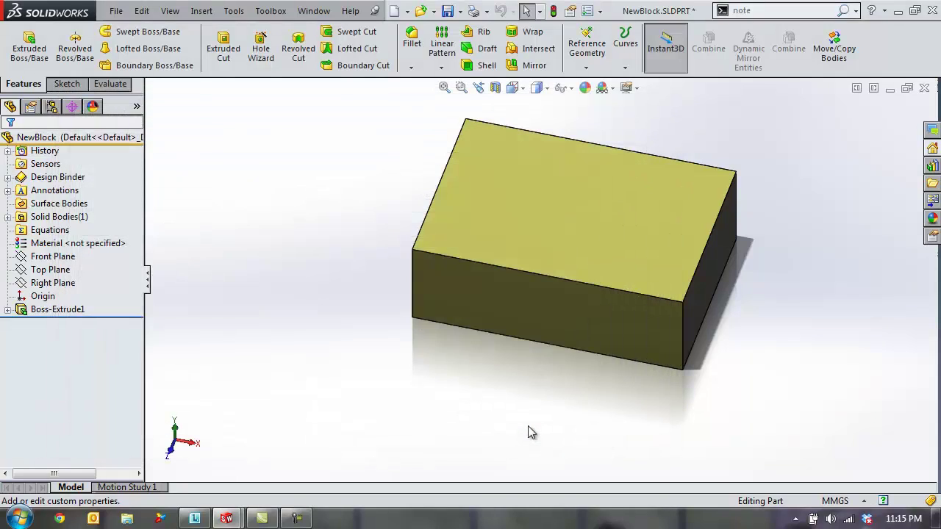
key(ctrl+Tab)
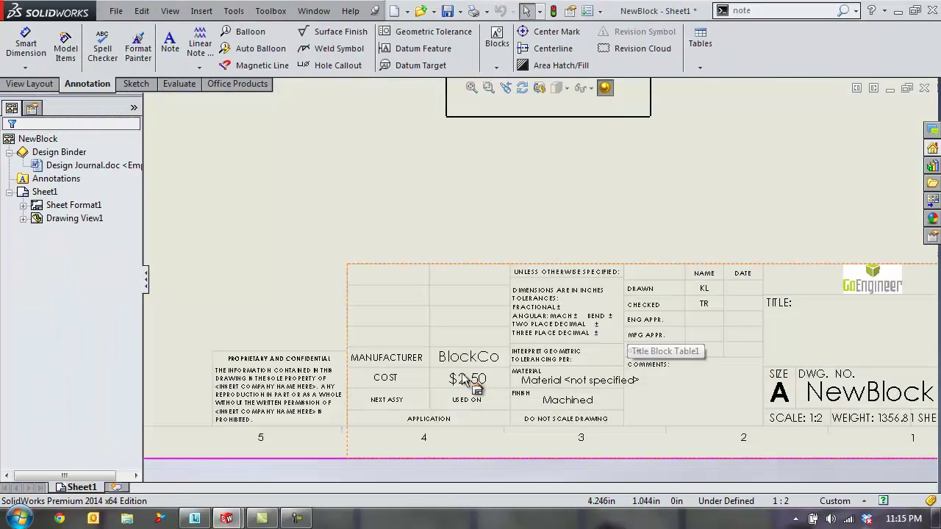